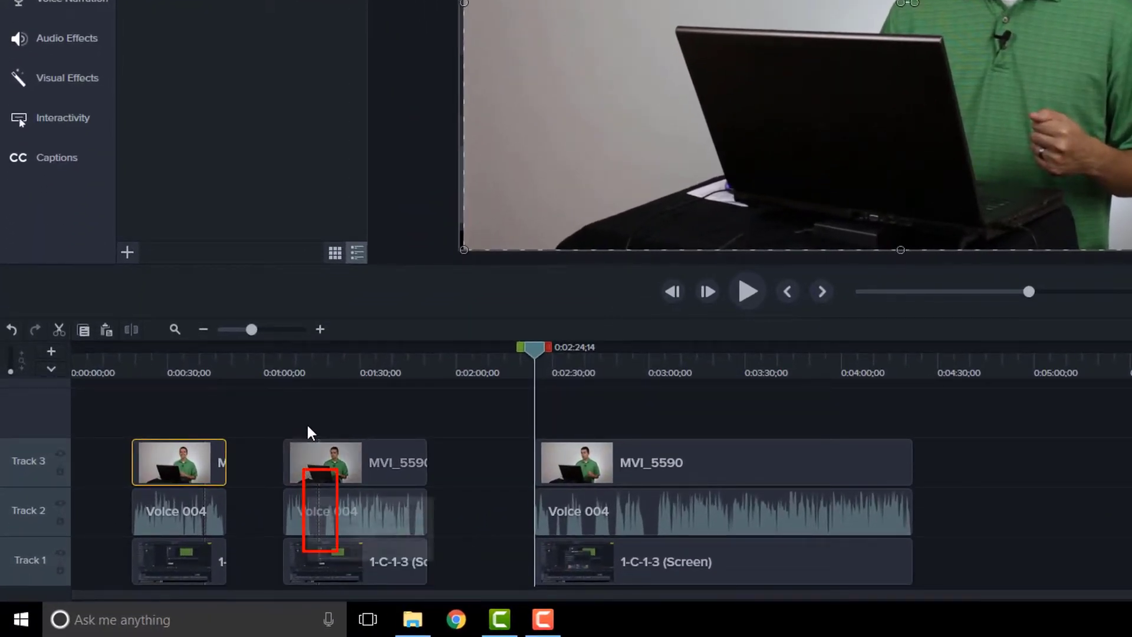
Split the clips on all three tracks at 0:01:16;02
left_click(312, 372)
left_click_drag(254, 329, 299, 329)
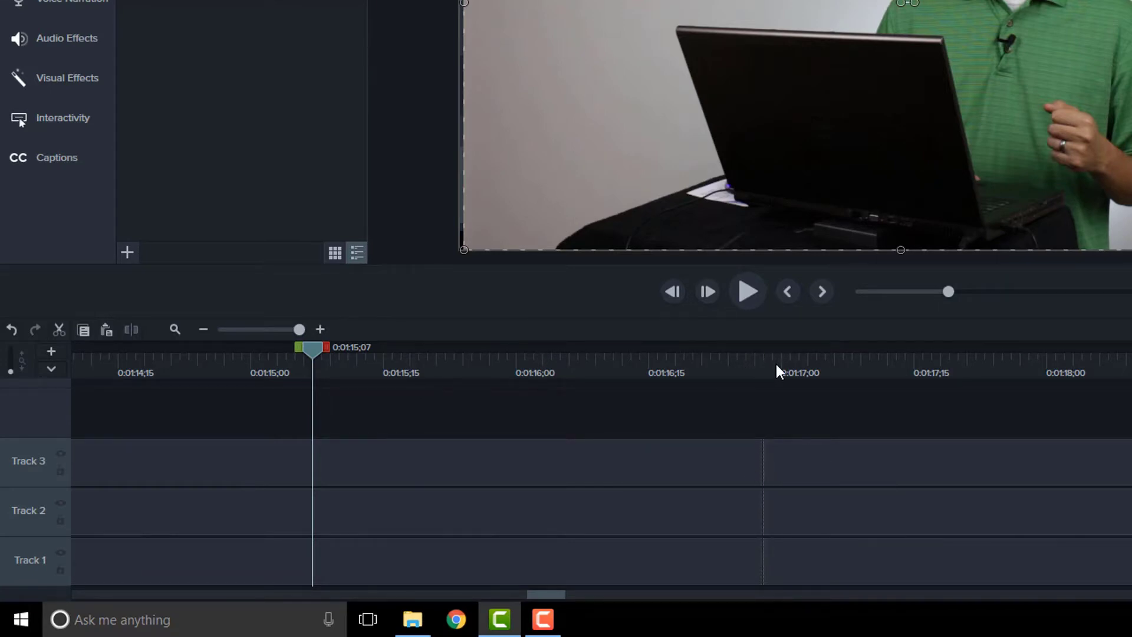
mouse_move(799, 471)
left_mouse_down()
mouse_move(827, 471)
mouse_move(810, 473)
left_mouse_up()
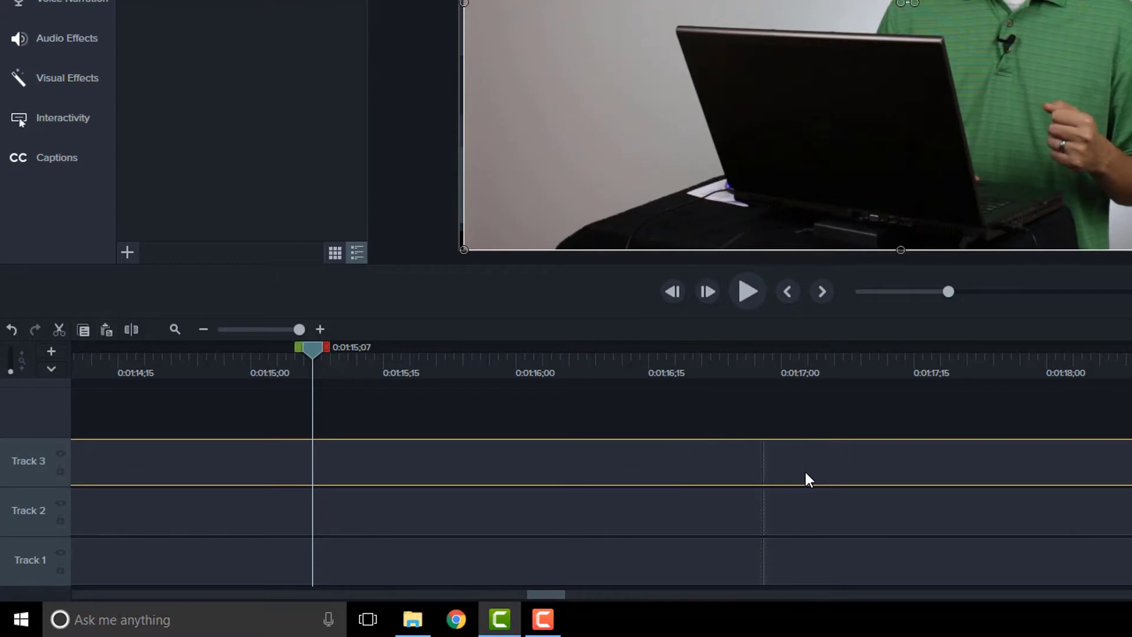
left_click(530, 359)
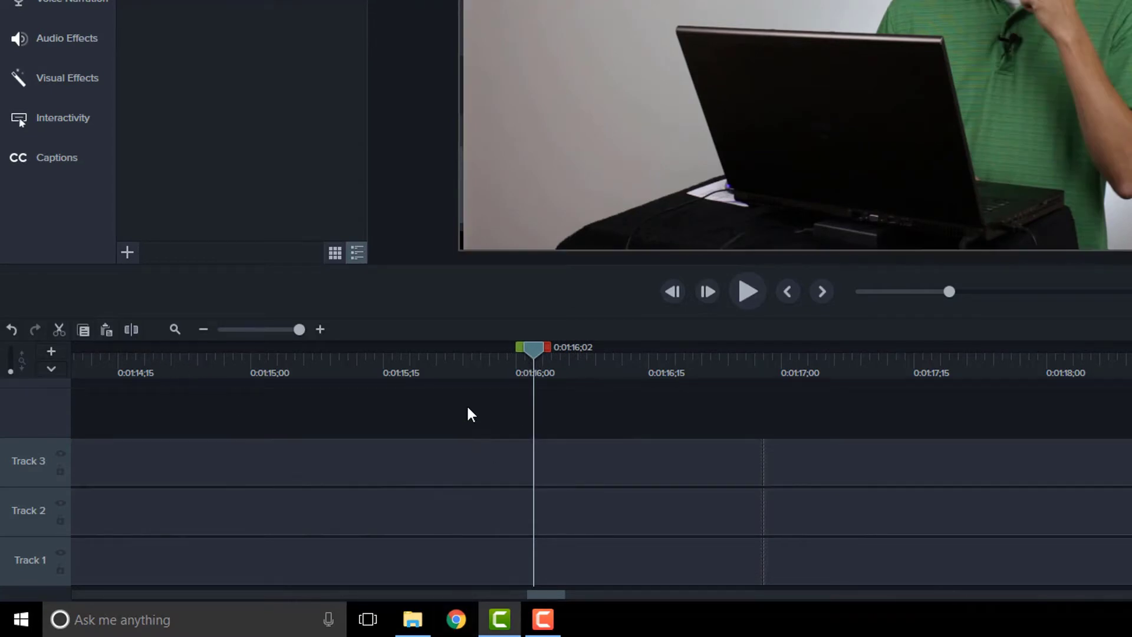
left_click_drag(467, 405, 501, 561)
left_click(133, 330)
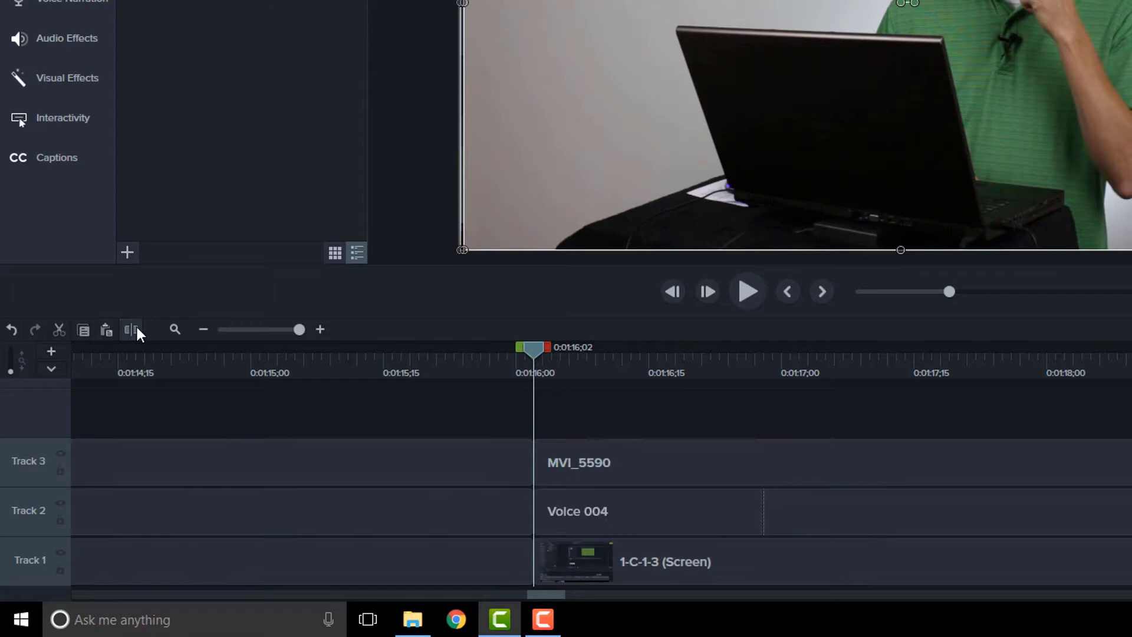
Cut the stretch from the split to 0:01:16;16 out of all three tracks
left_click_drag(681, 489, 740, 456)
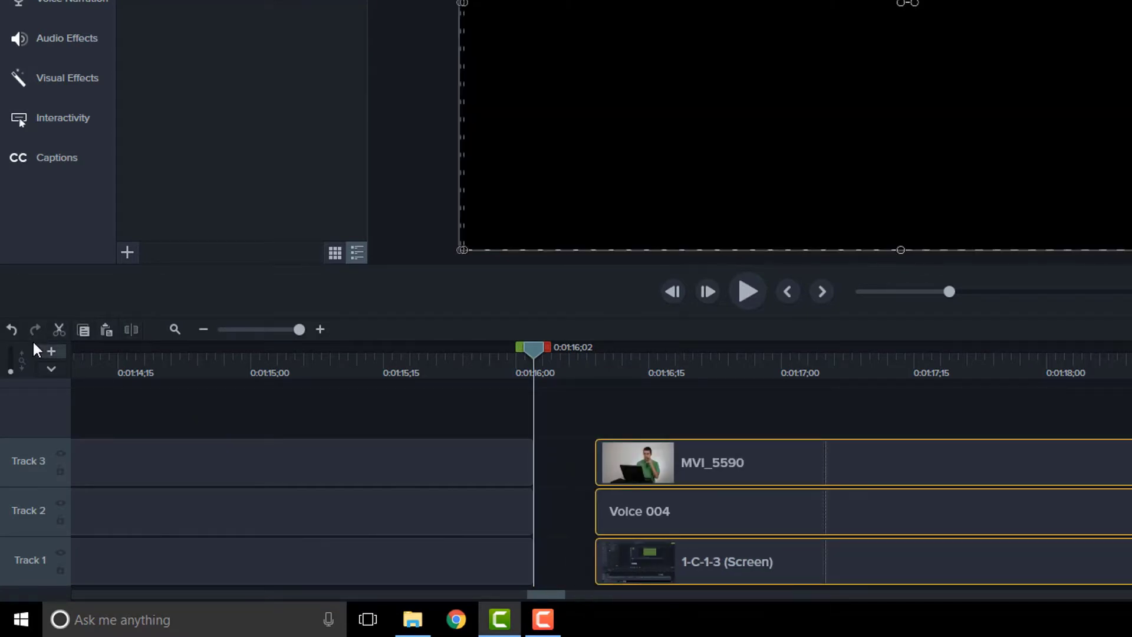
left_click(12, 330)
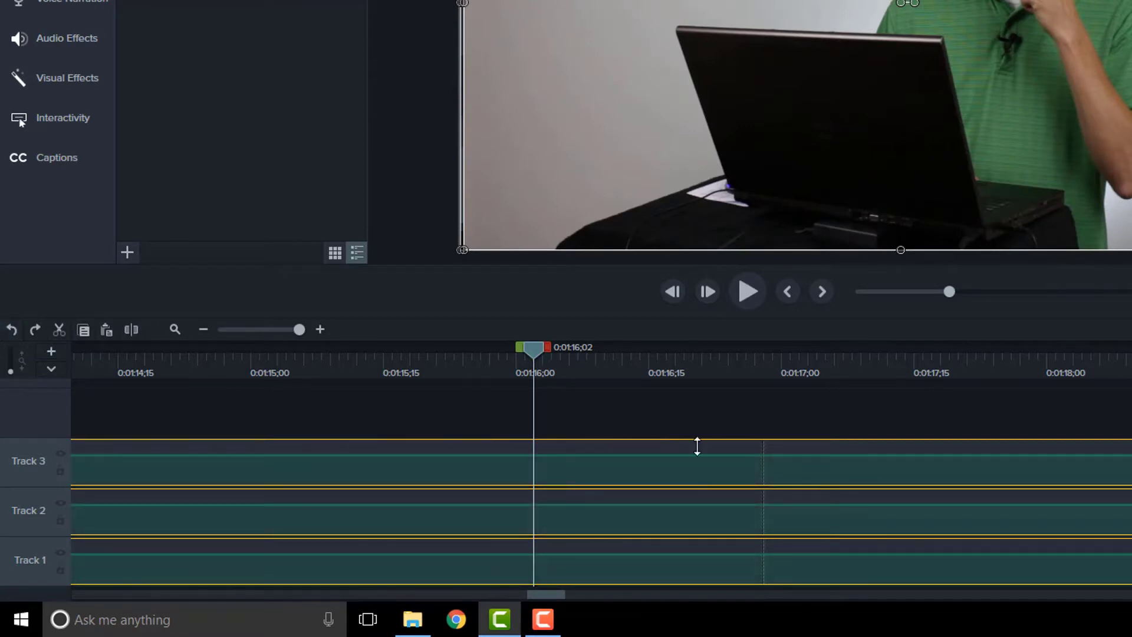
left_click_drag(547, 347, 670, 347)
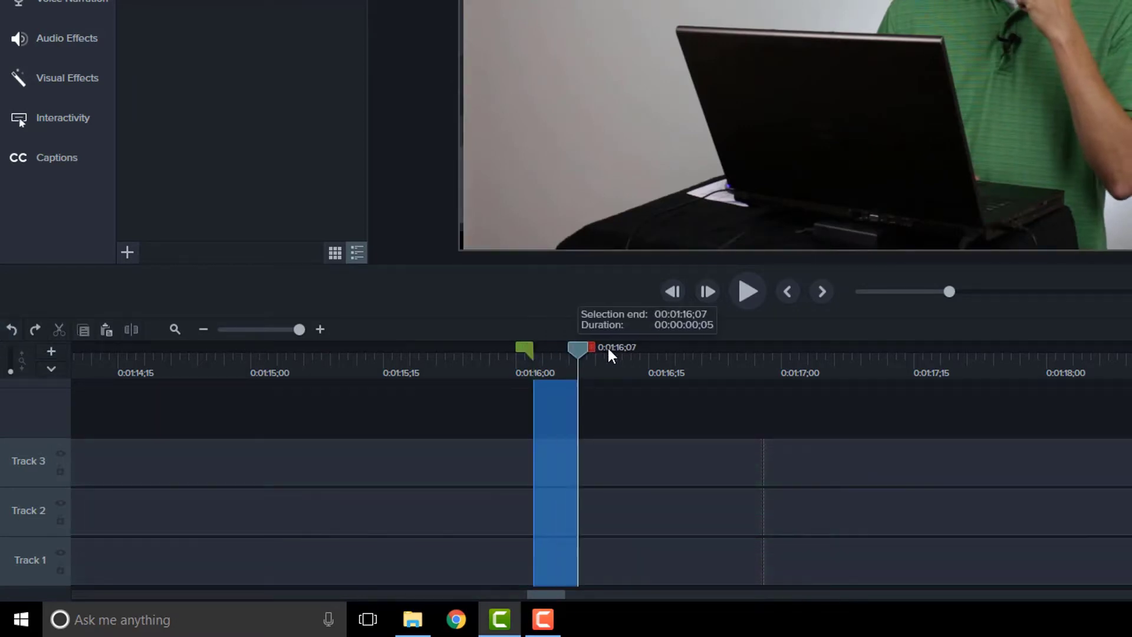
left_click(59, 330)
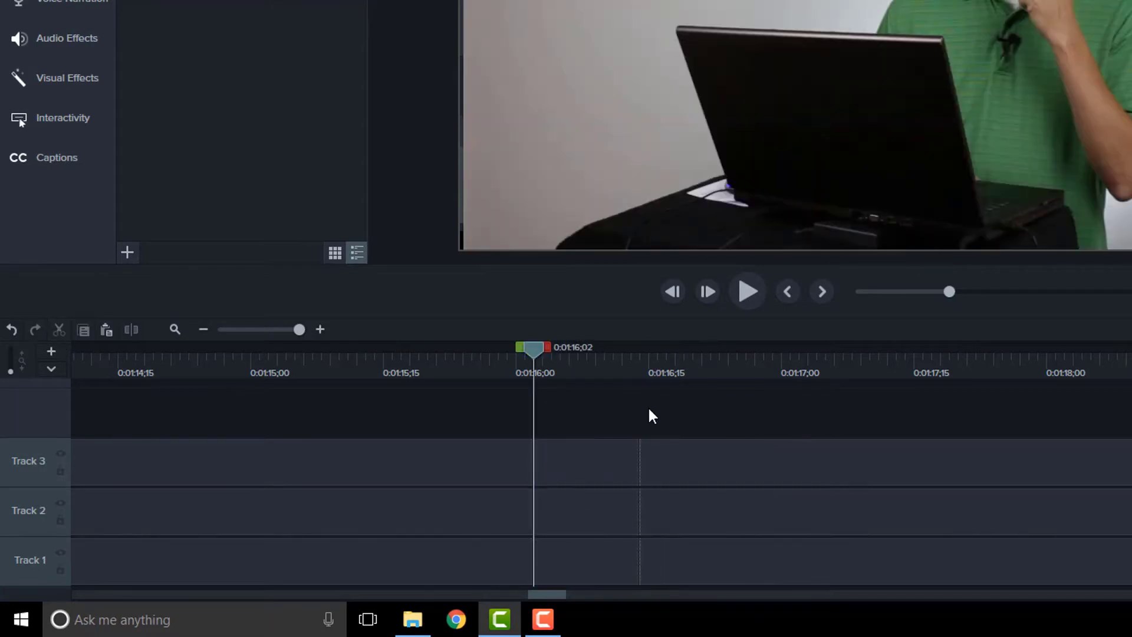
left_click(580, 359)
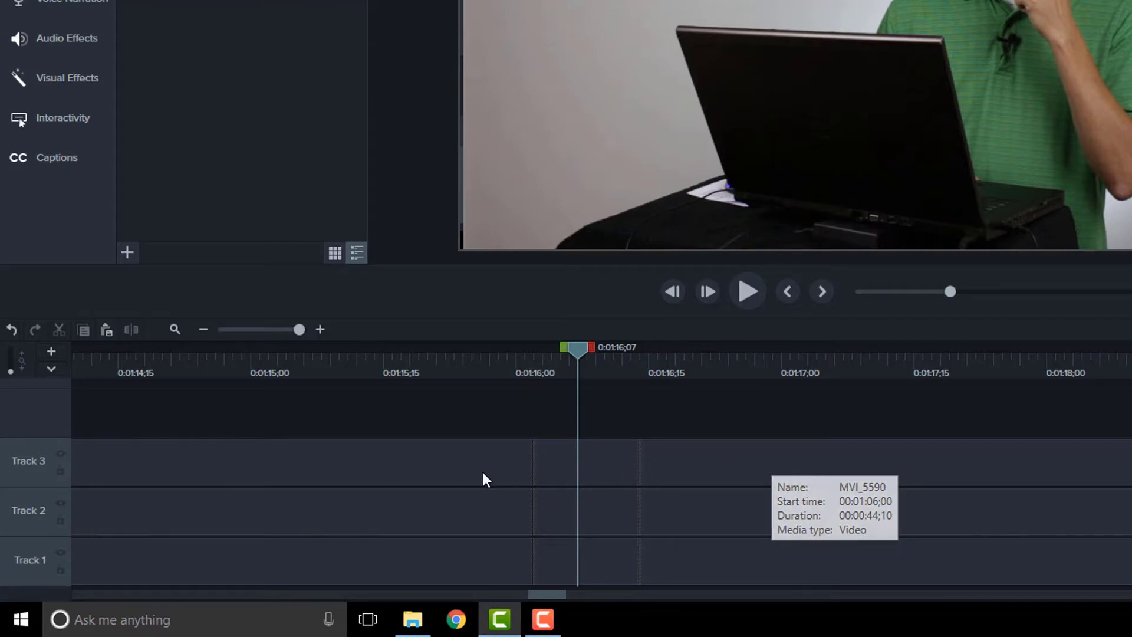
Zoom the timeline fully out to show all three clip groups
left_click(247, 329)
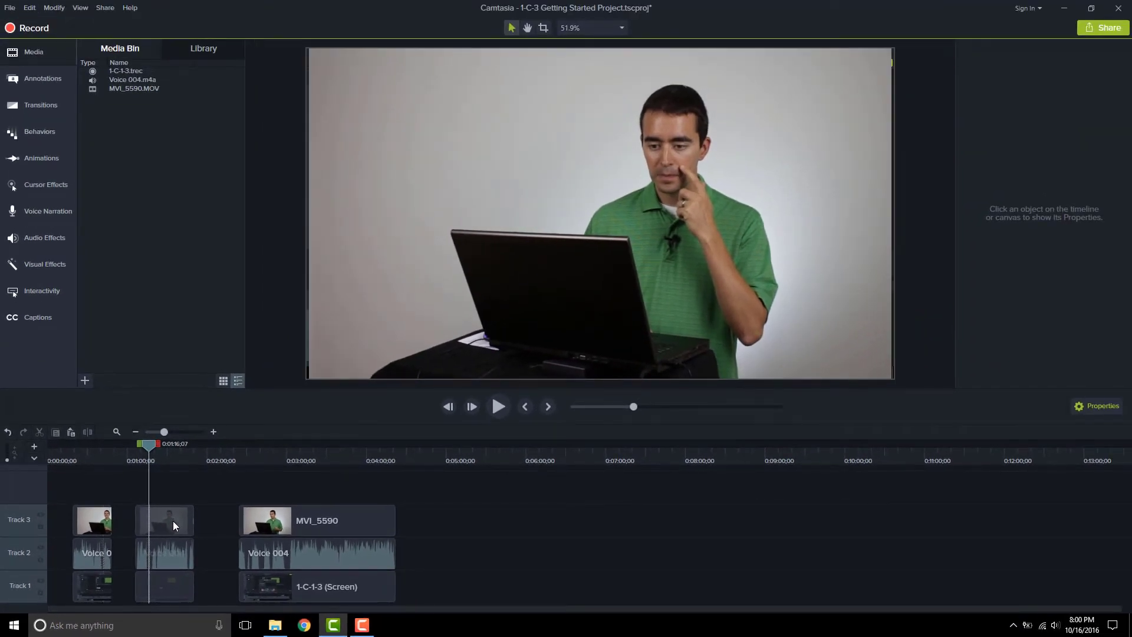
left_click(31, 9)
left_click(98, 344)
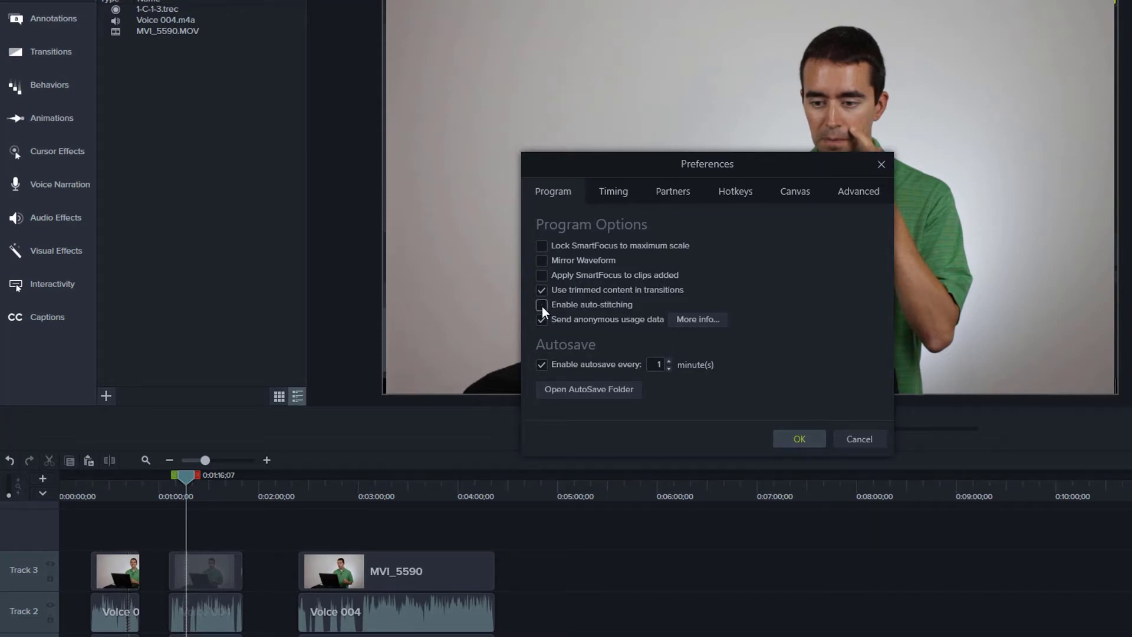
left_click(793, 438)
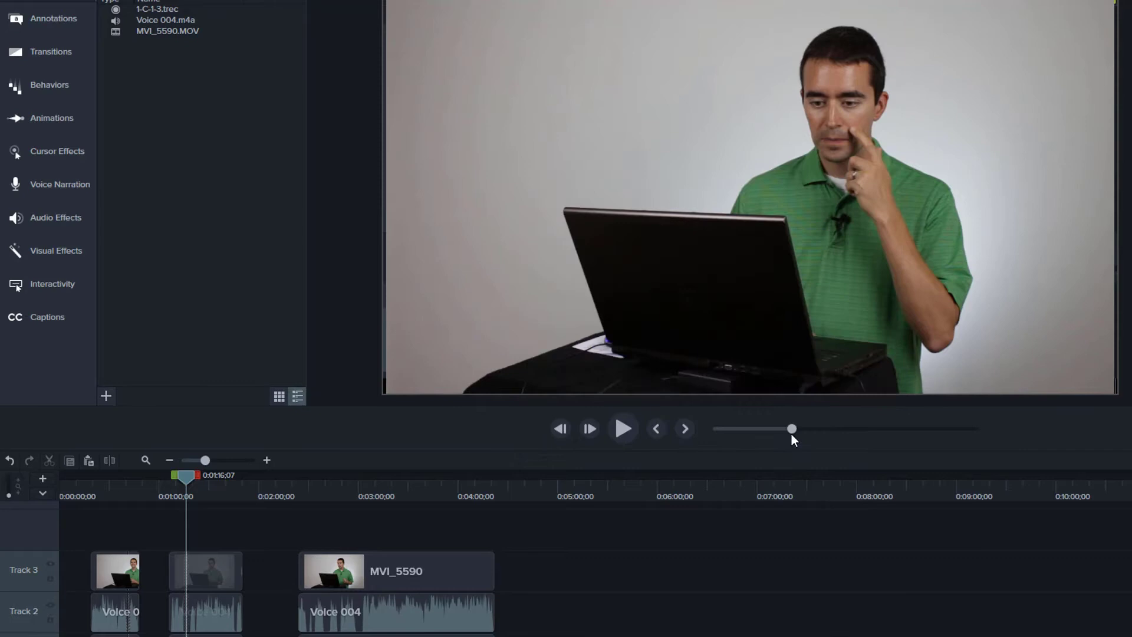
Cut the short range ending at 0:01:16;26 from all tracks
left_click_drag(208, 457, 277, 457)
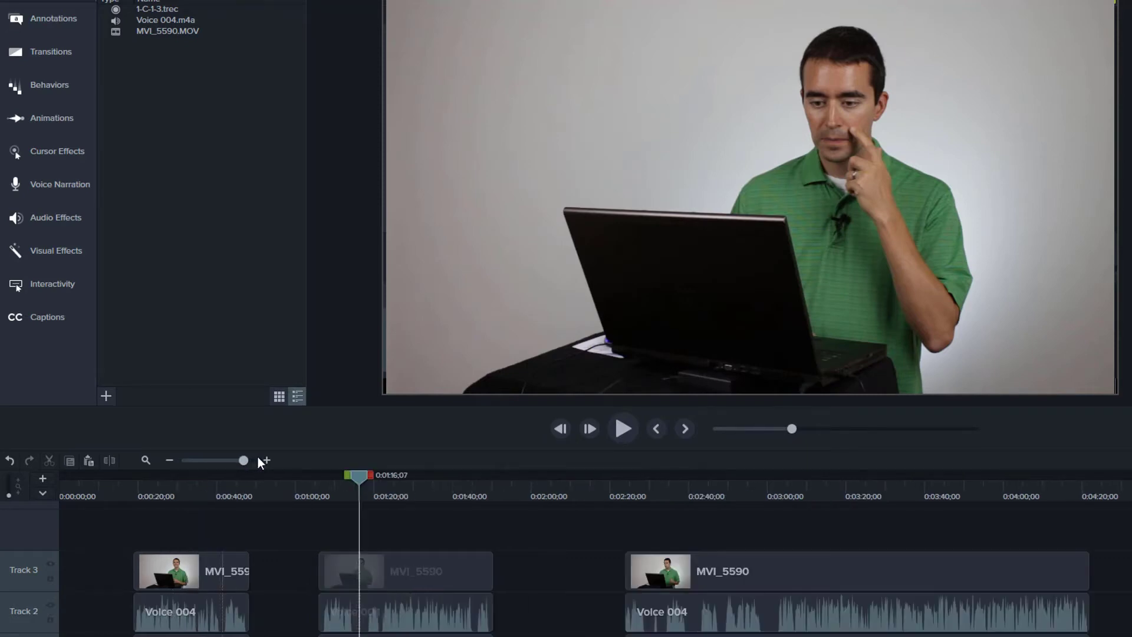
mouse_move(359, 476)
left_mouse_down()
mouse_move(500, 486)
mouse_move(557, 474)
left_mouse_up()
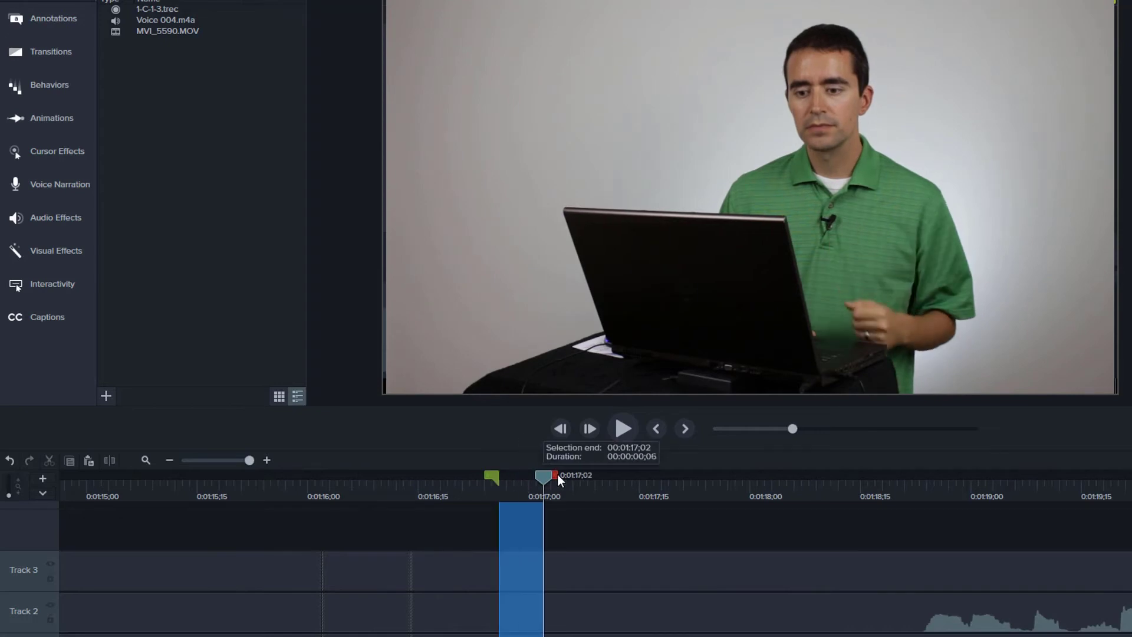
left_click(50, 459)
left_click(565, 571)
Snap the MVI_5590 clip to the playhead and select its Track 3 pieces
left_click_drag(565, 571, 545, 565)
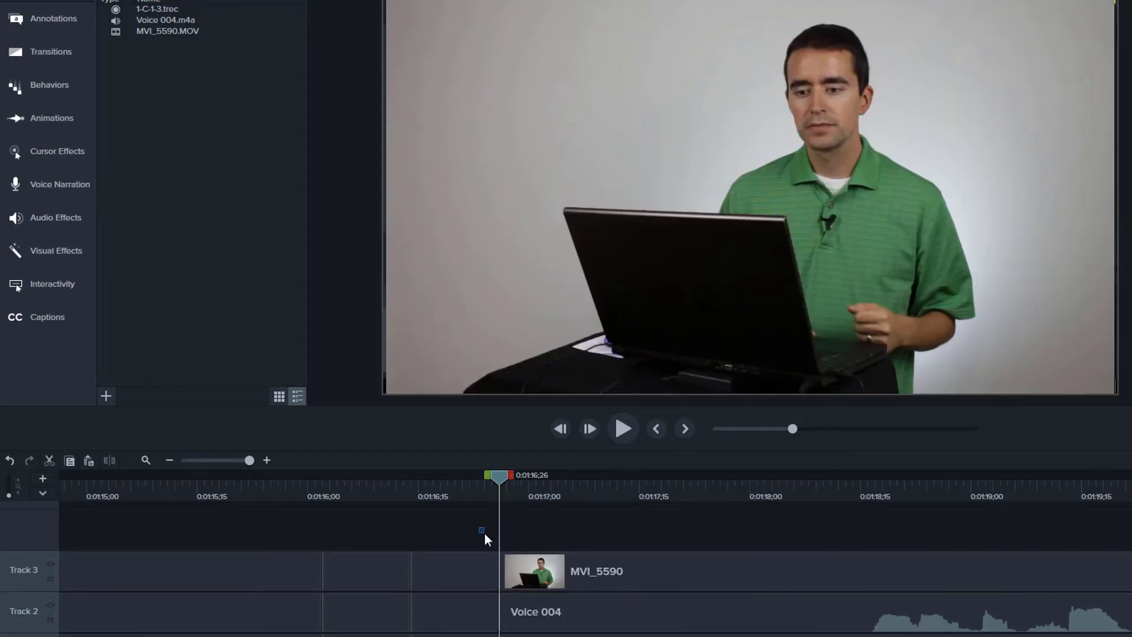
left_click_drag(479, 529, 528, 572)
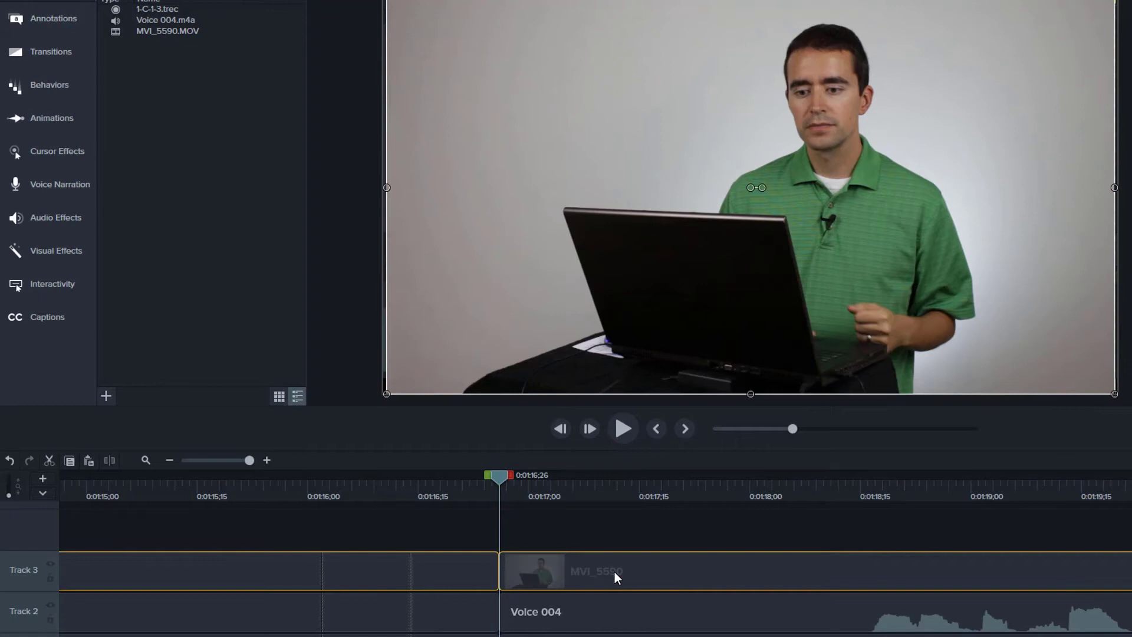
mouse_move(542, 525)
left_mouse_down()
mouse_move(504, 560)
mouse_move(482, 558)
left_mouse_up()
Stitch the selected Track 3 MVI_5590 pieces with Stitch Selected Media
right_click(531, 572)
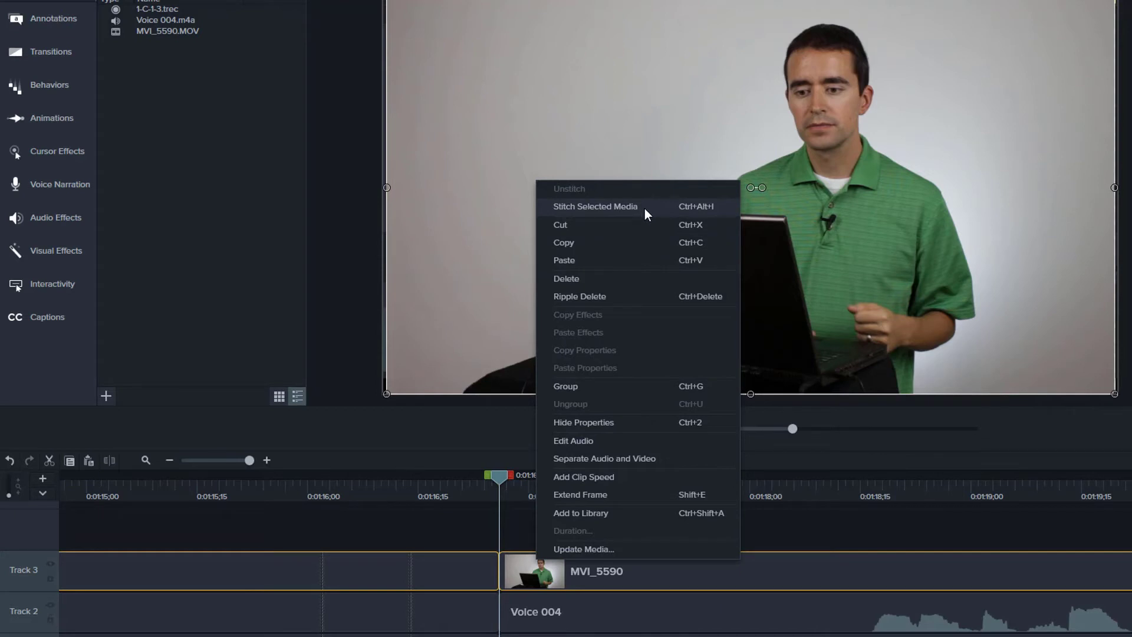
left_click(715, 207)
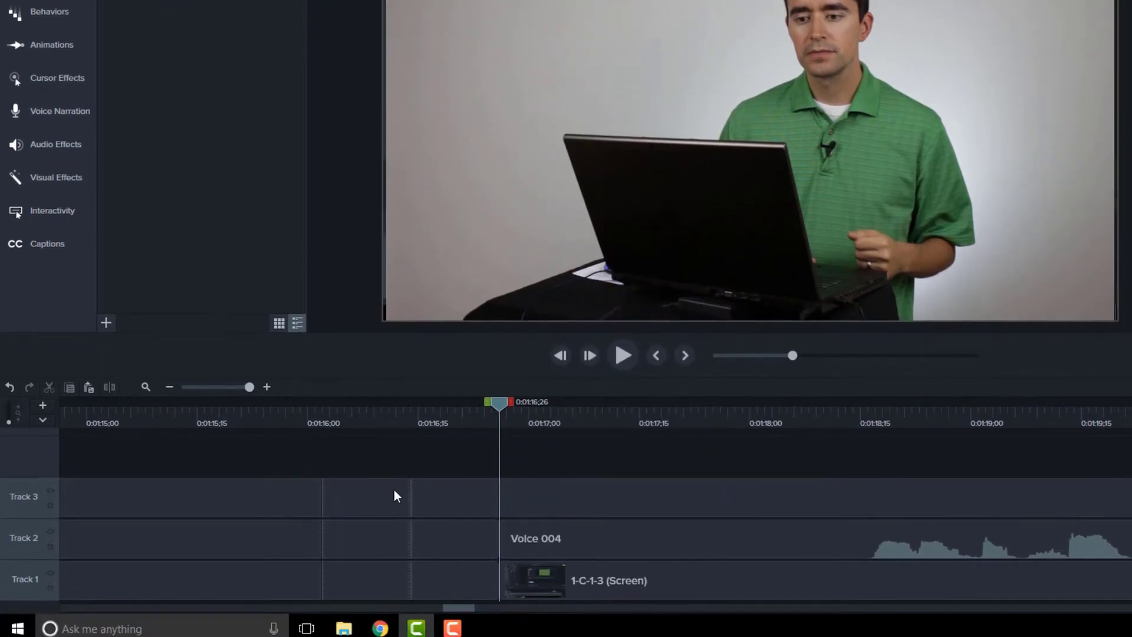
left_click(371, 491)
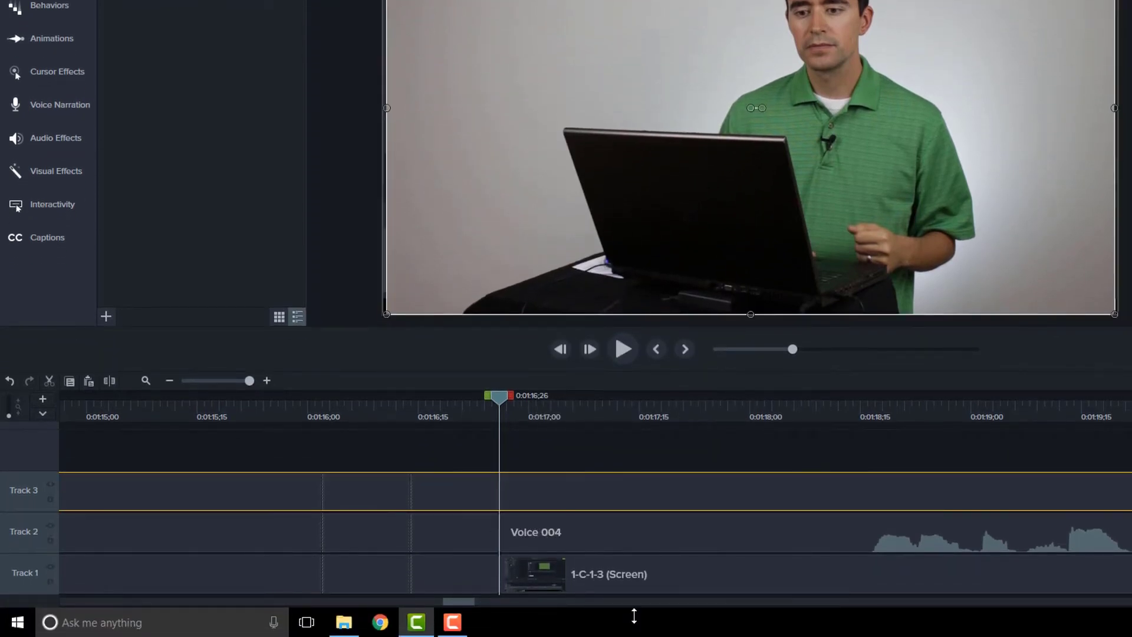
Inspect the Voice 004 and Track 1 screen recording clips, leaving the playhead at 1:17;02
left_click(617, 535)
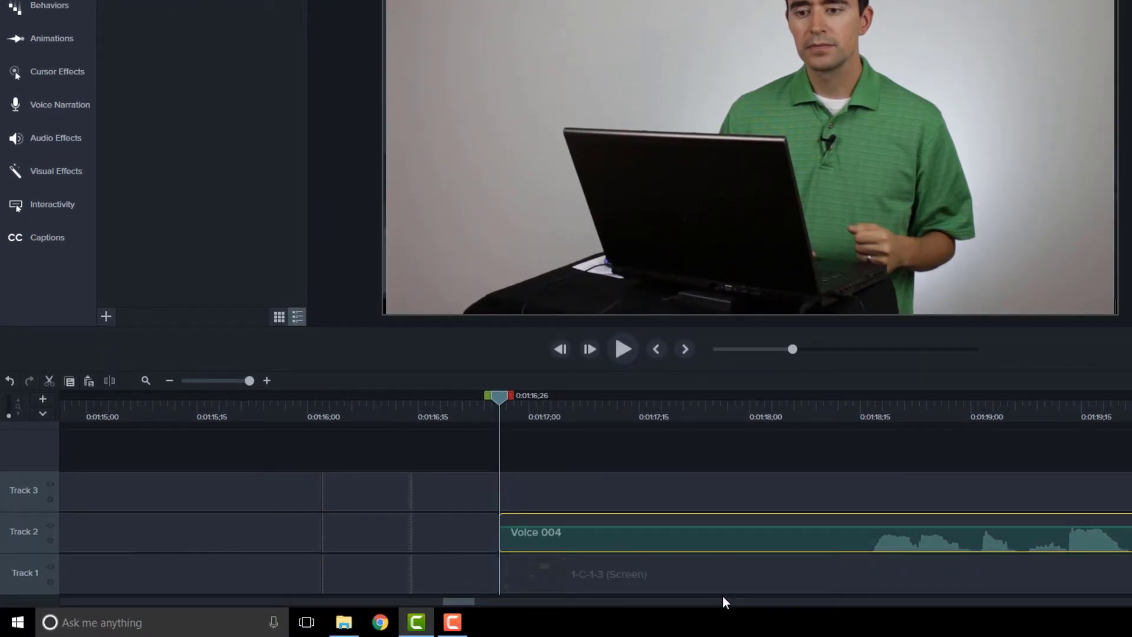
left_click(610, 573)
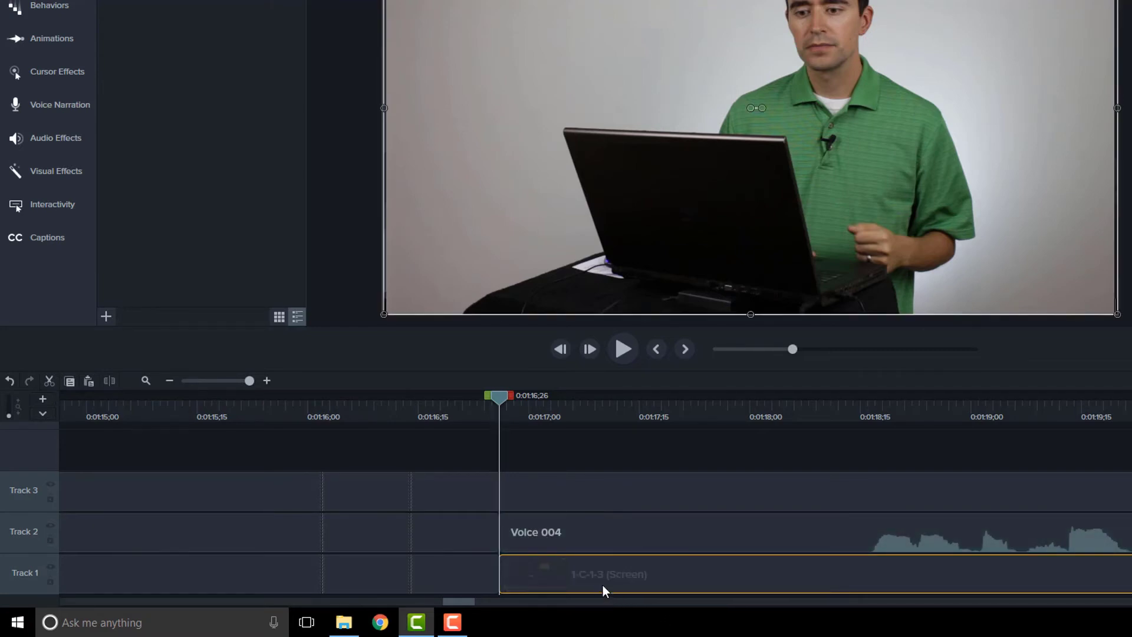
left_click(458, 575)
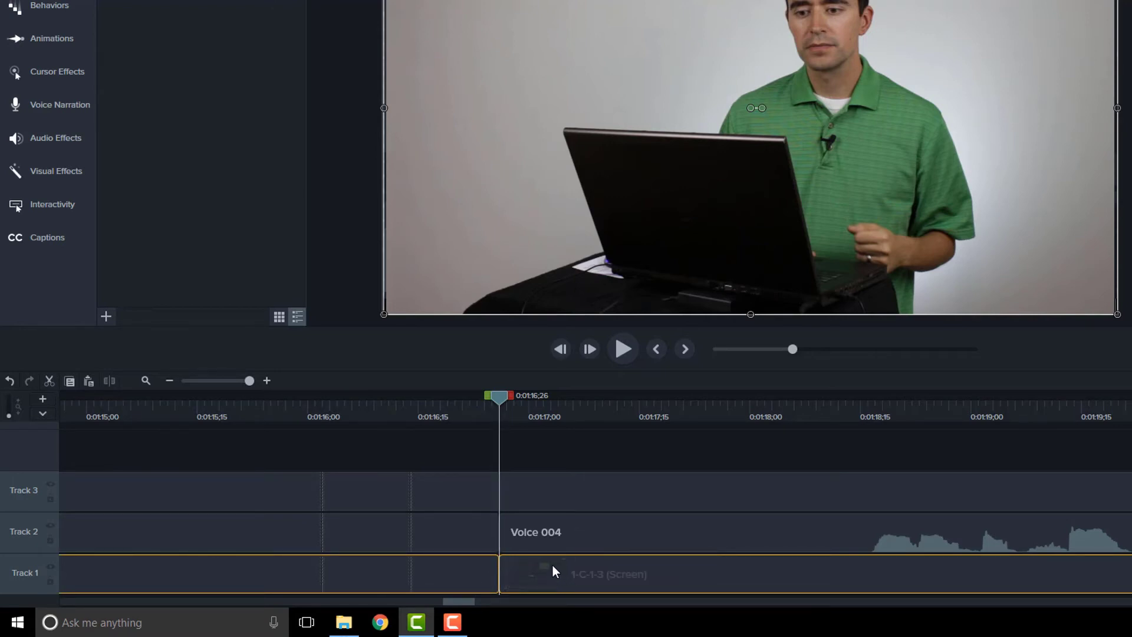
left_click(553, 572)
mouse_move(552, 572)
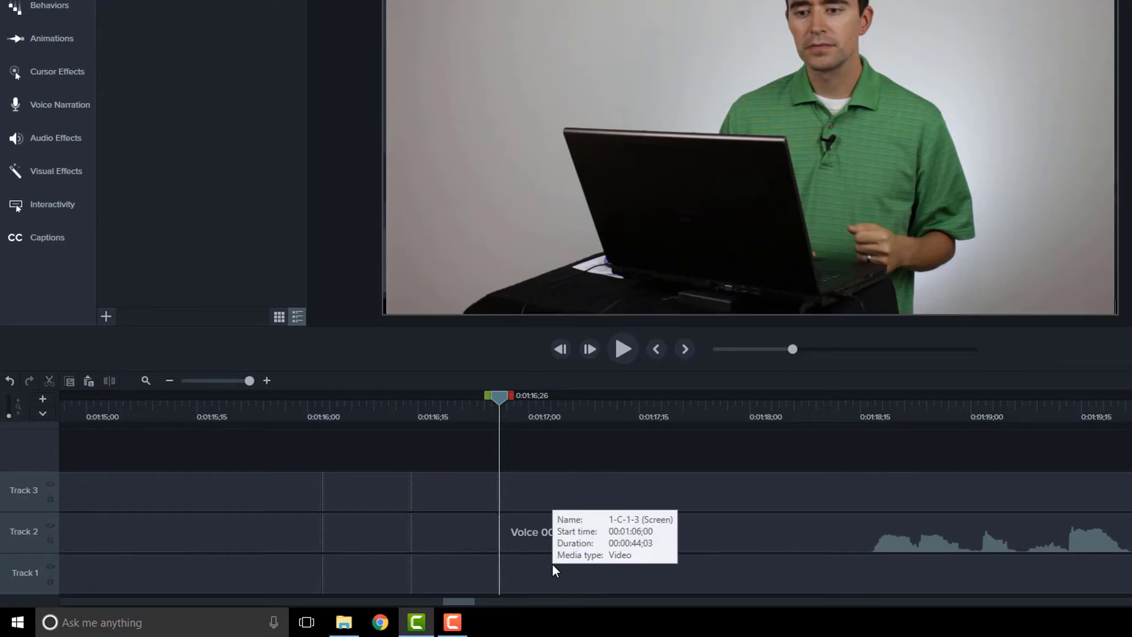
Move the stitched video clip to the timeline start, with Voice 004 beside it on Track 3
left_click(544, 416)
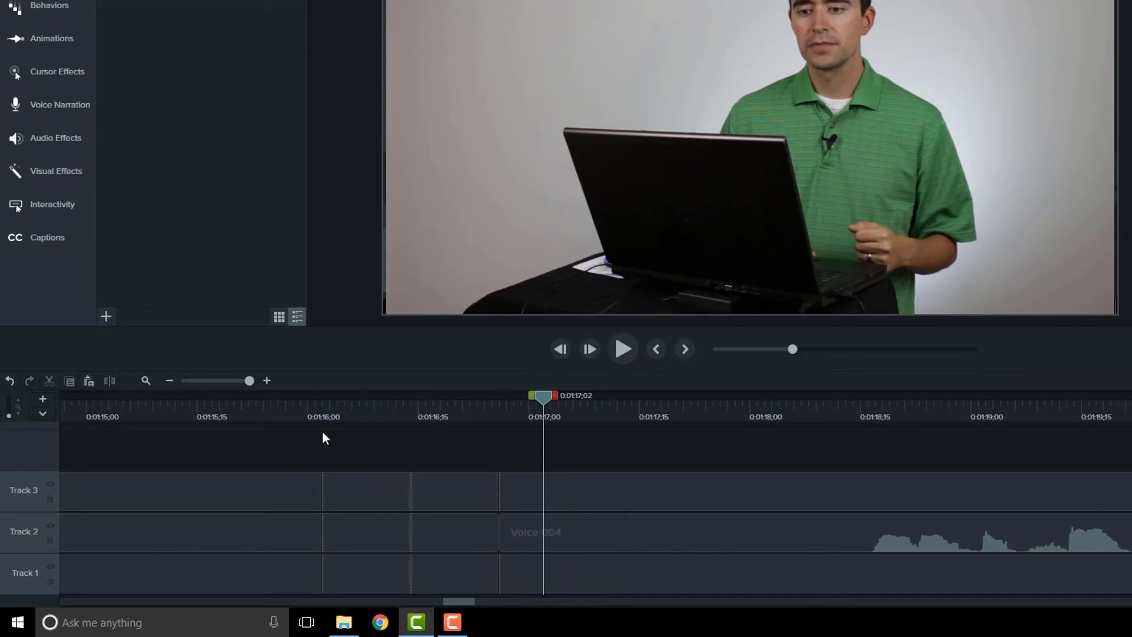
left_click(209, 381)
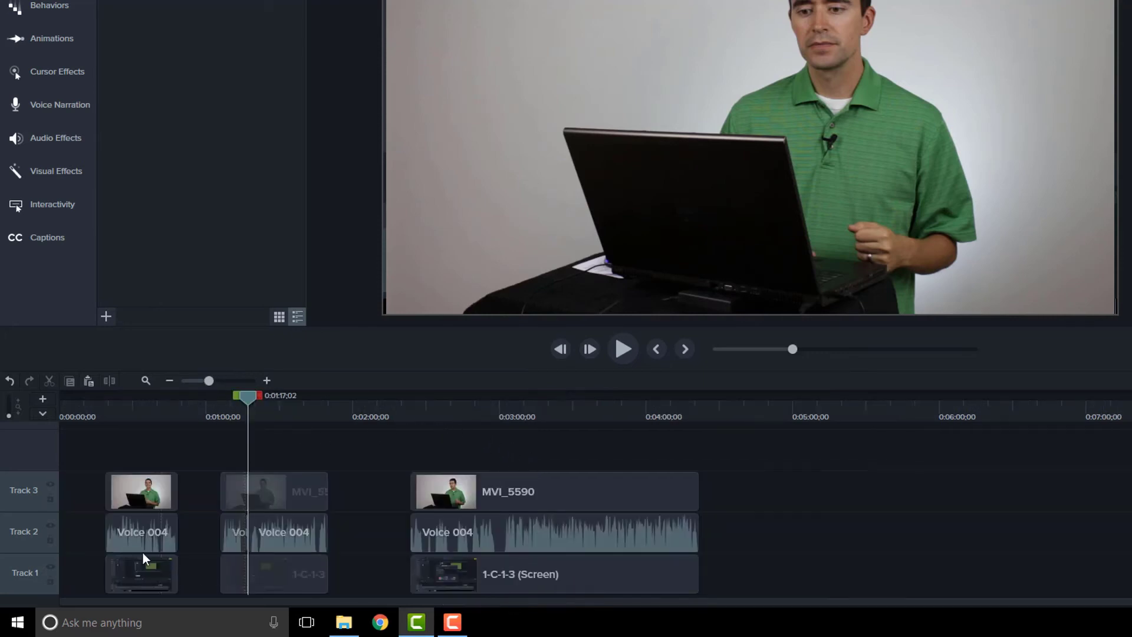
left_click_drag(140, 488, 43, 488)
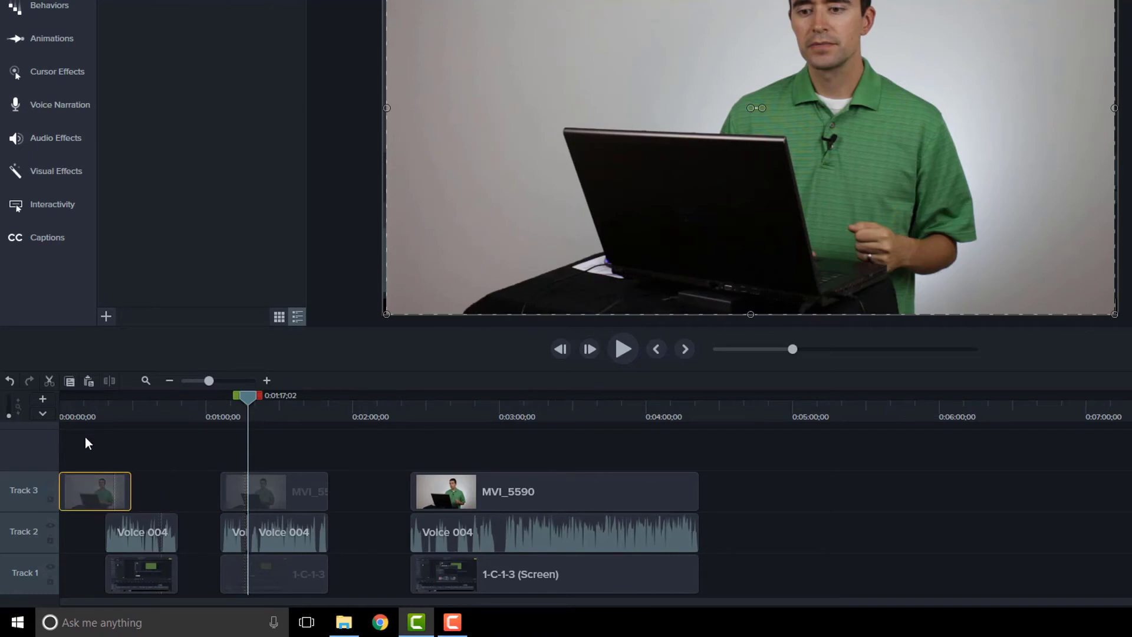
left_click_drag(147, 531, 141, 491)
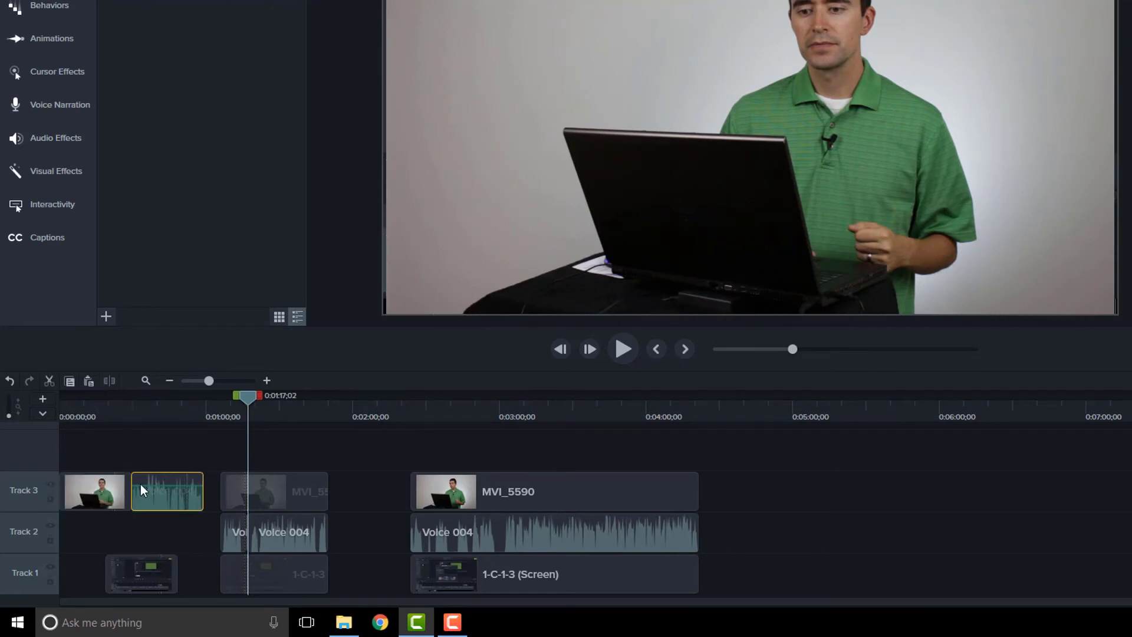
Separate the opening clip's audio from its video via Edit > Separate Audio and Video
left_click(146, 412)
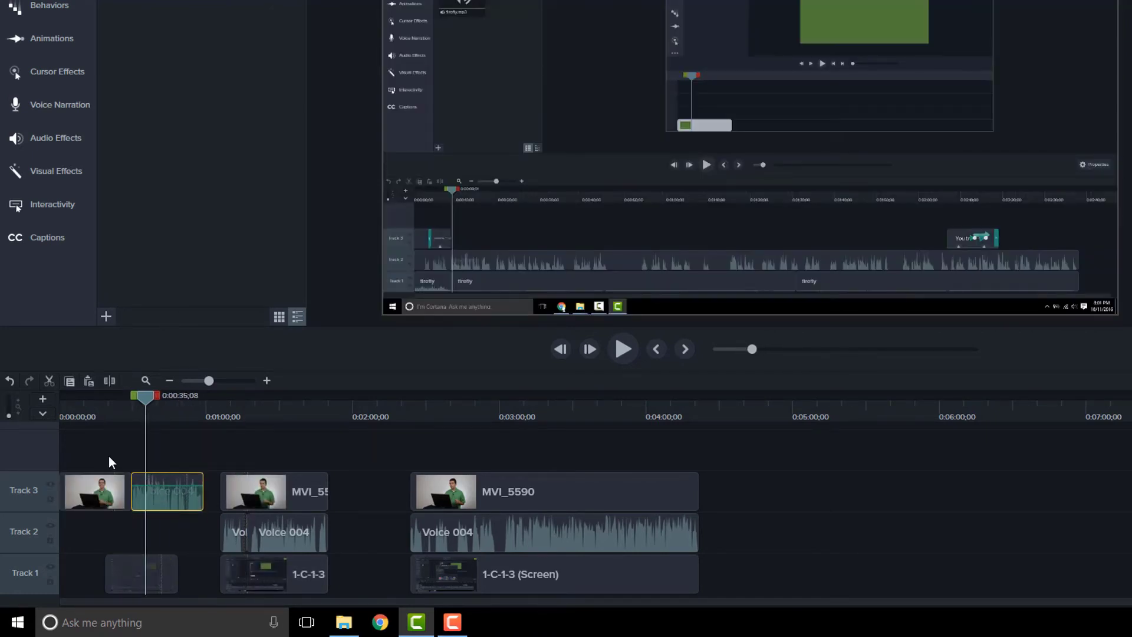
left_click(124, 487)
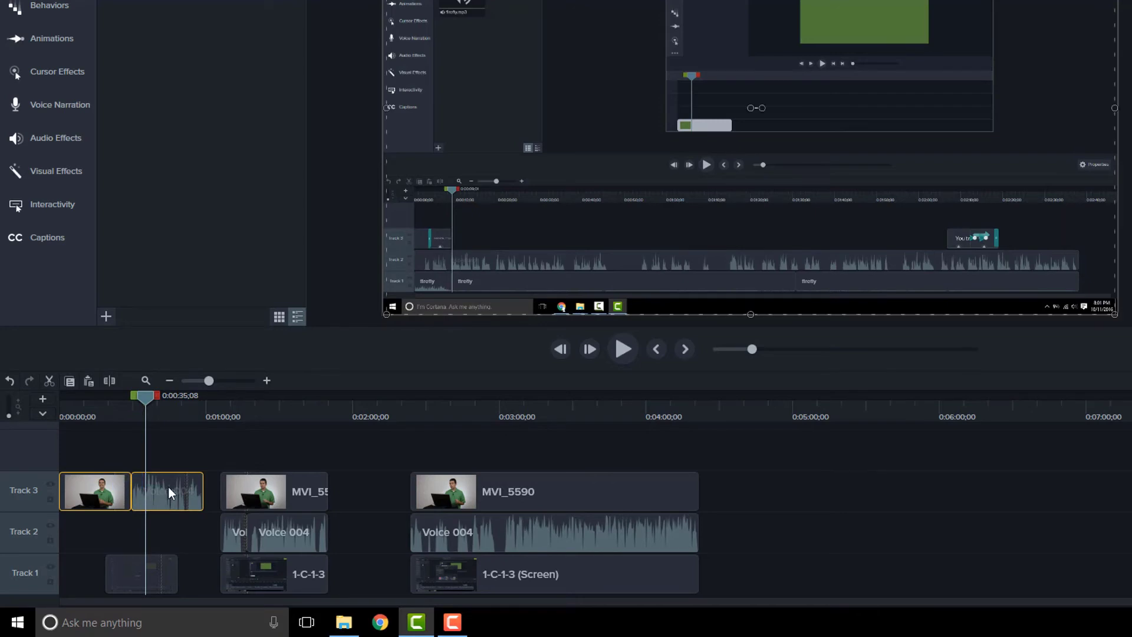
right_click(169, 487)
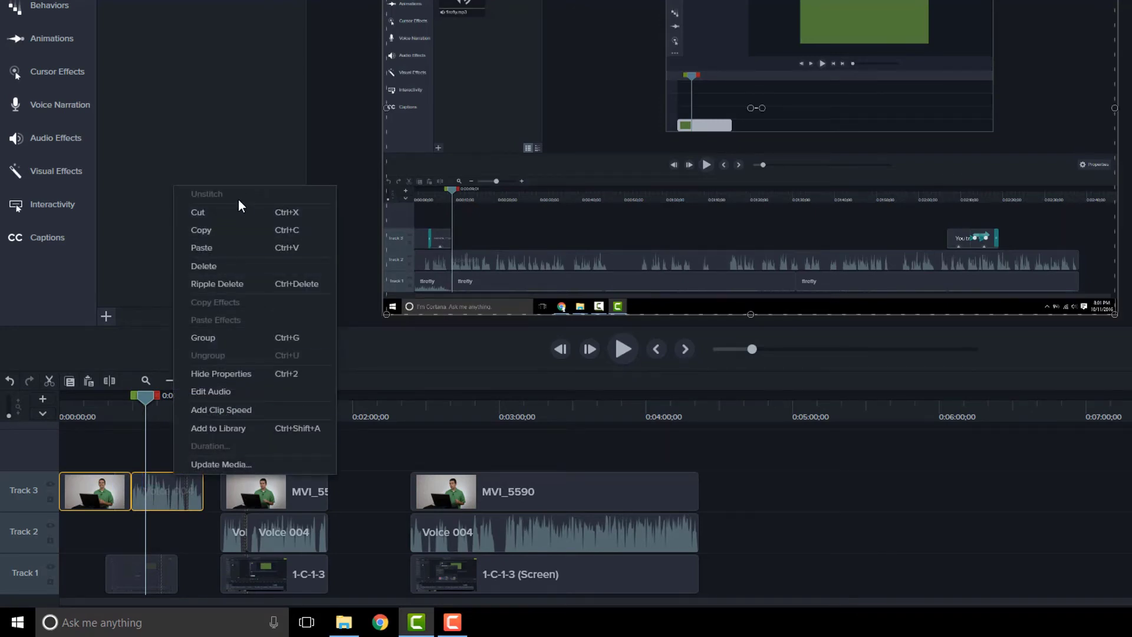
left_click(148, 494)
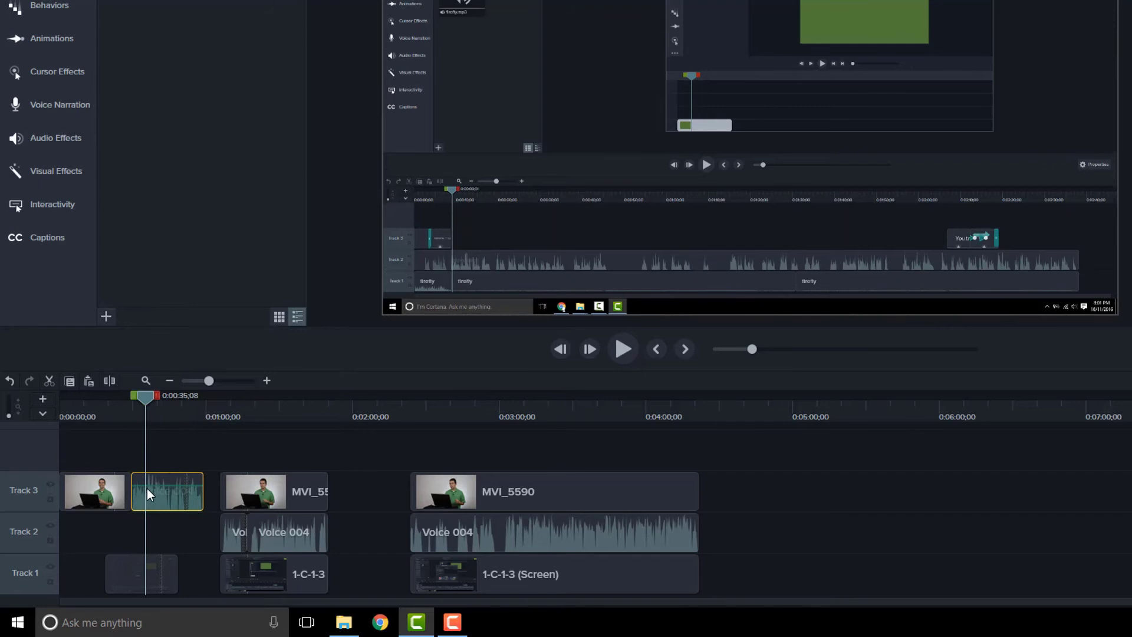
left_click(152, 487)
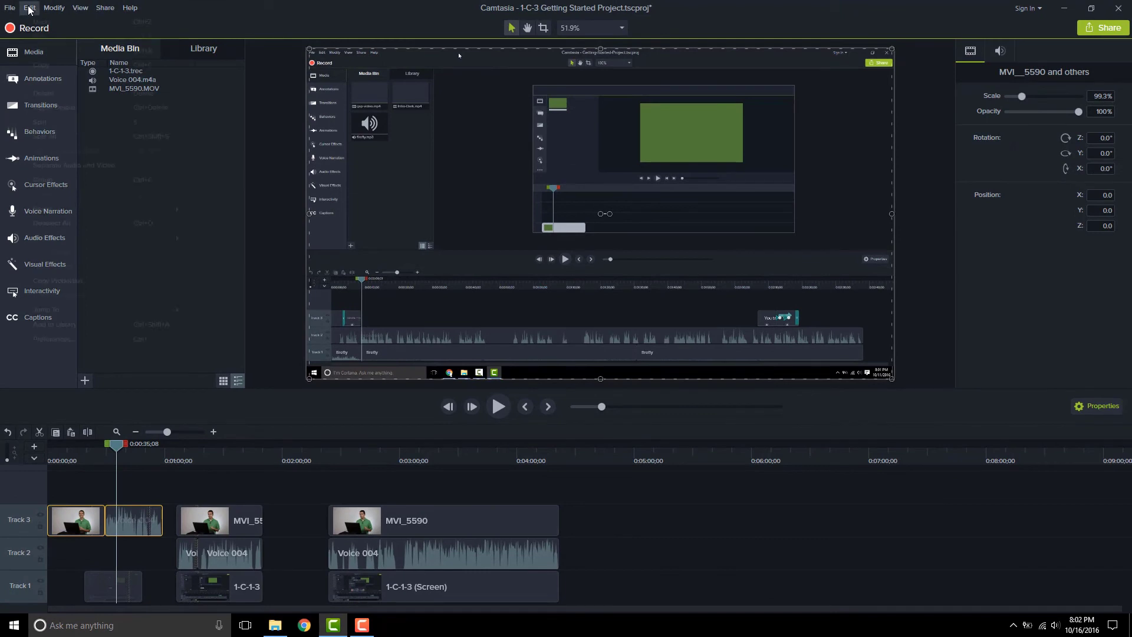
left_click(30, 8)
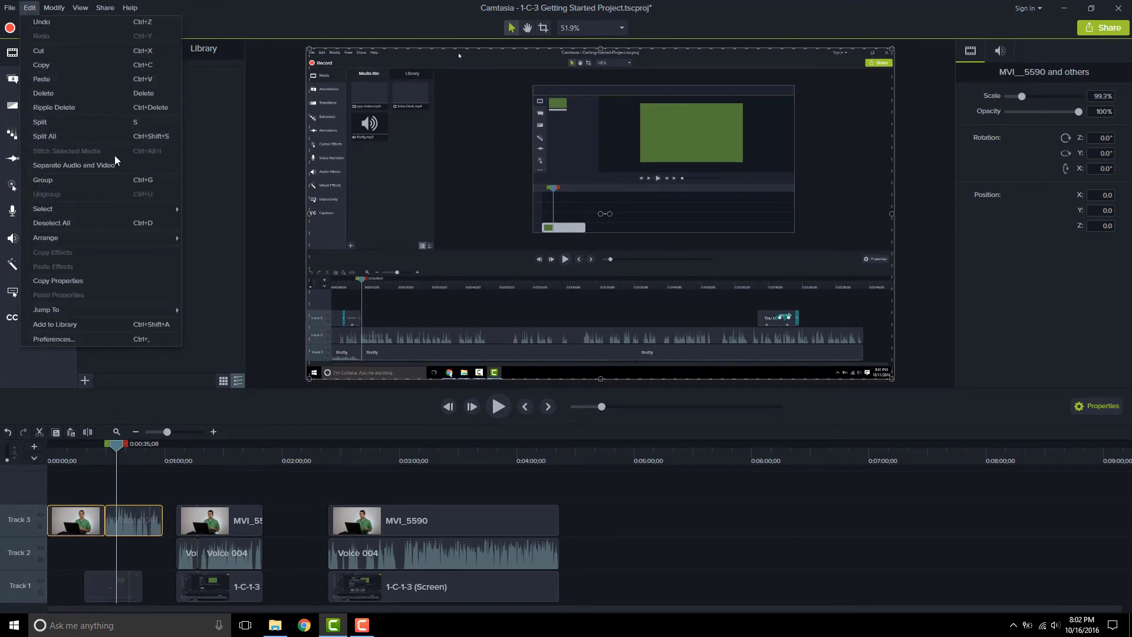
left_click(133, 524)
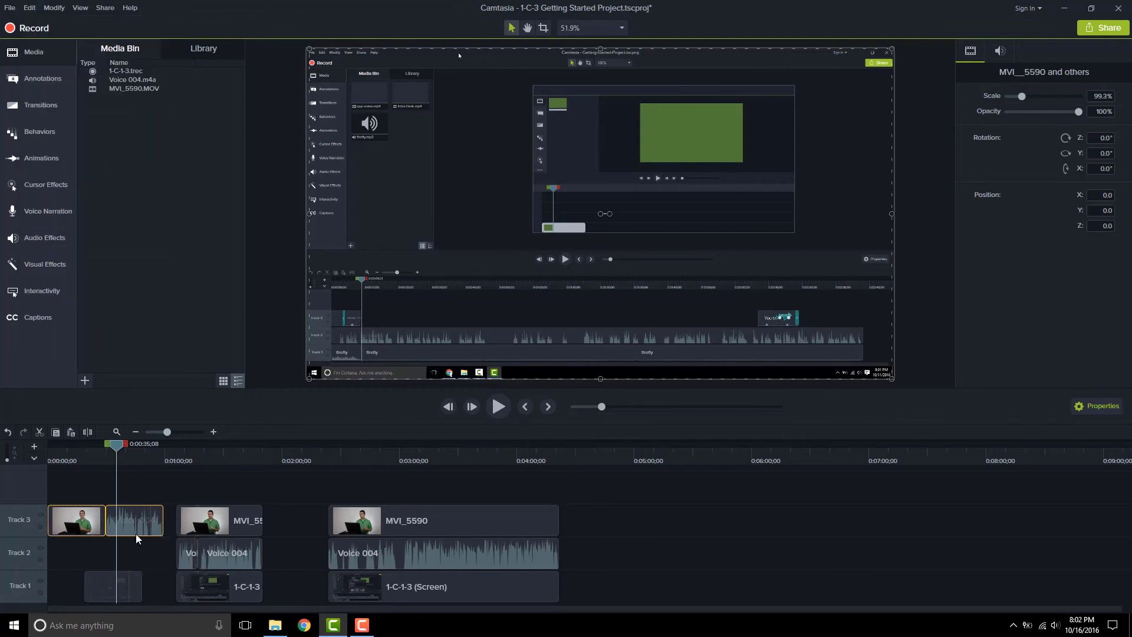
Align the opening video clip above its audio and unstitch it
left_click_drag(133, 525, 136, 557)
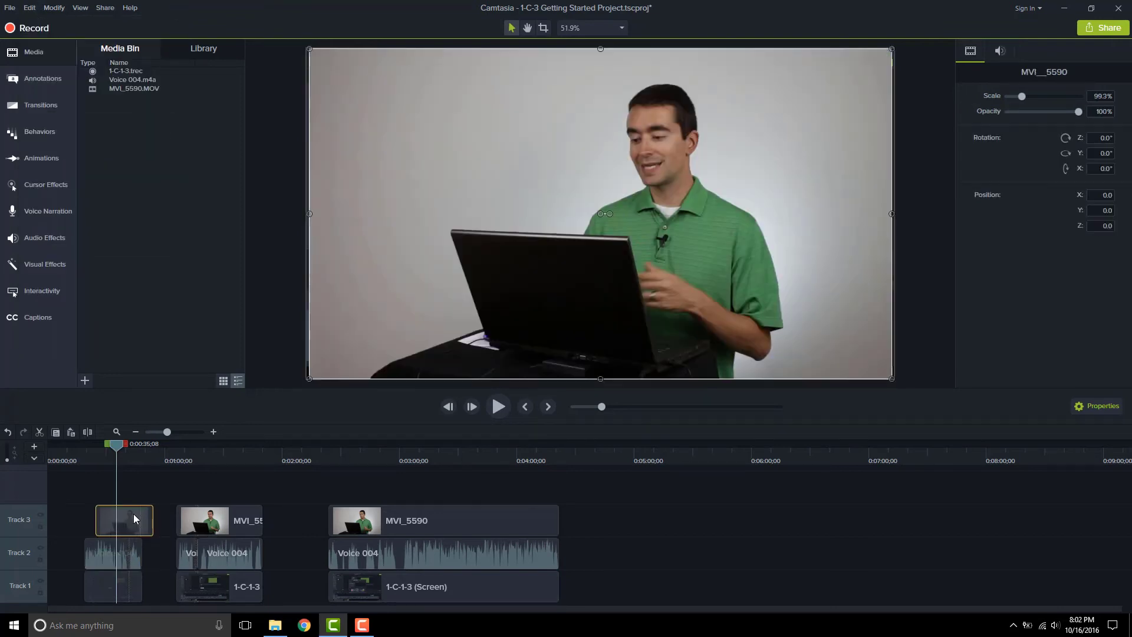
left_click_drag(98, 521, 137, 521)
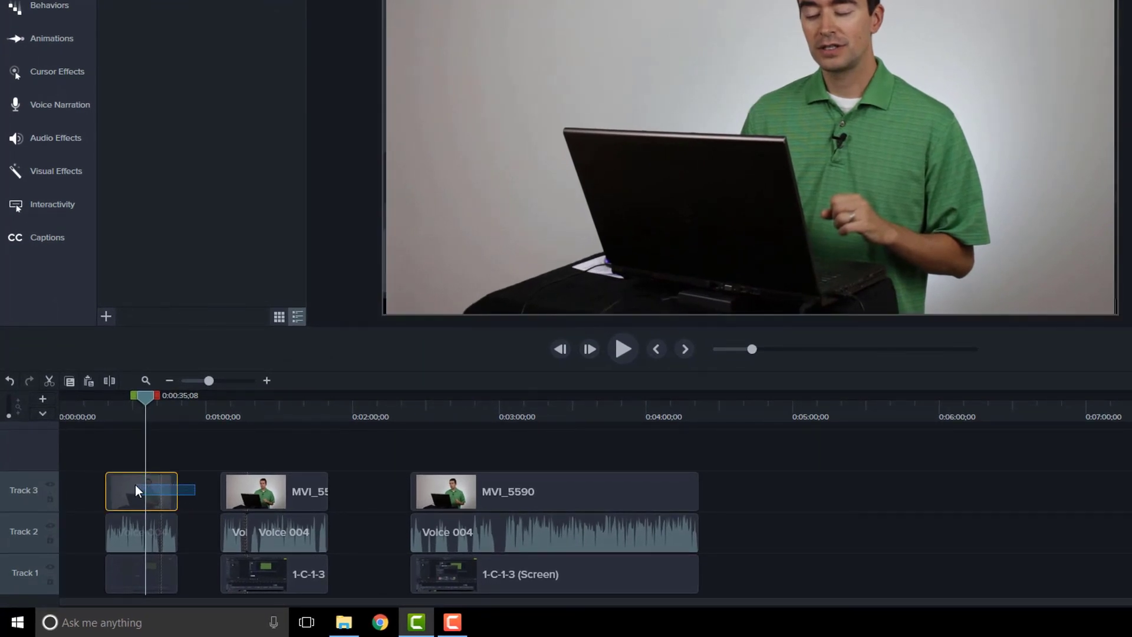
right_click(154, 485)
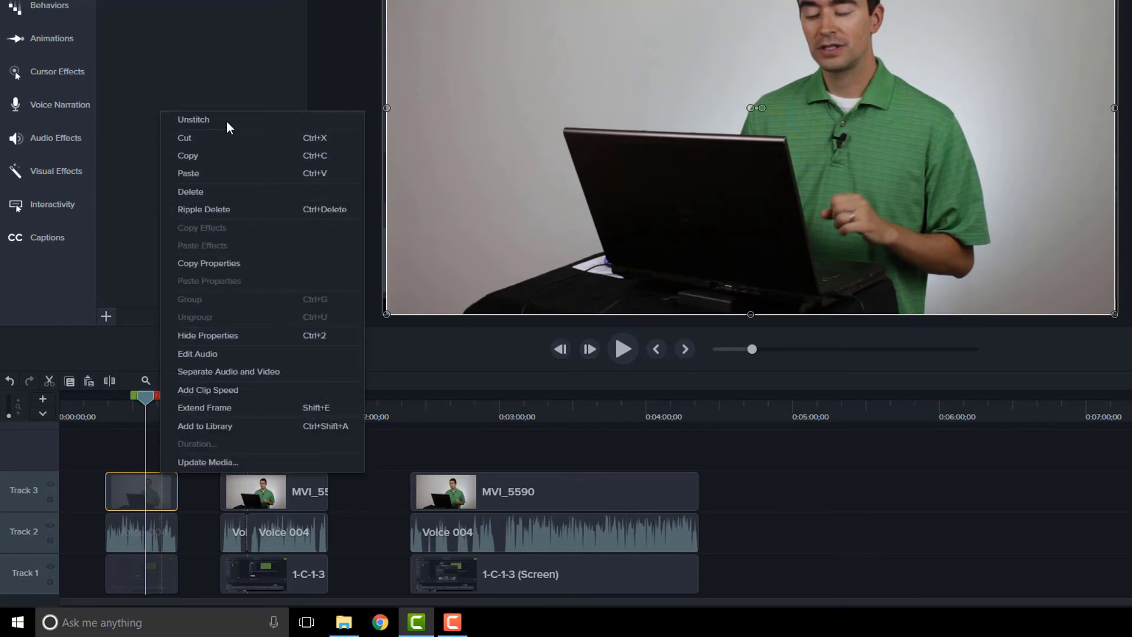
left_click(226, 121)
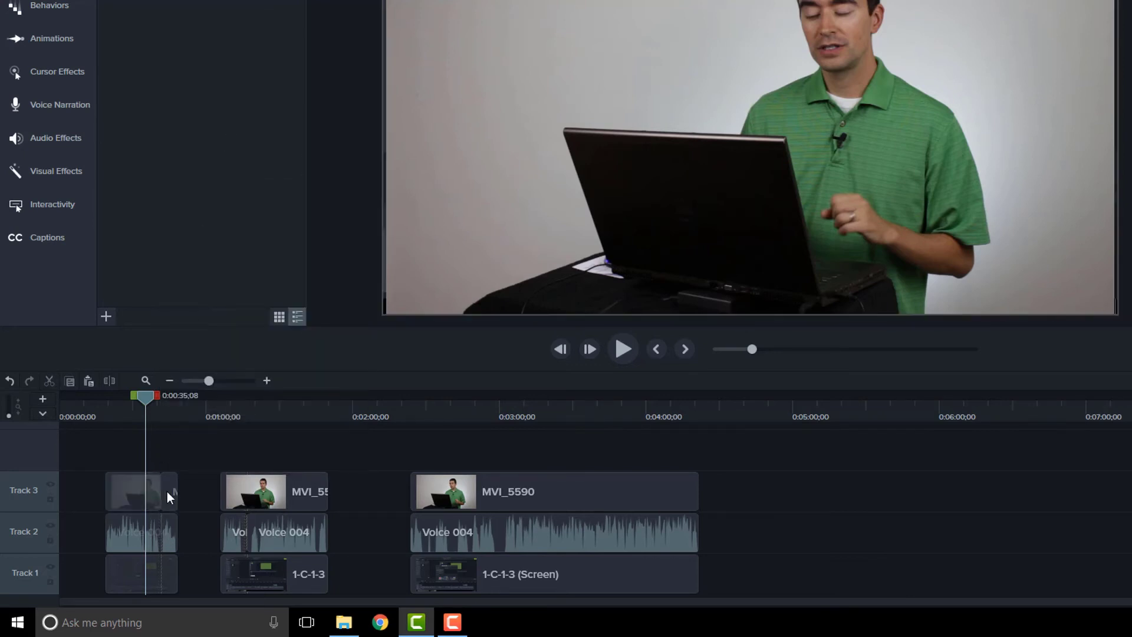
Reposition the small unstitched piece and stitch both pieces back into one clip
mouse_move(170, 492)
left_mouse_down()
mouse_move(190, 494)
mouse_move(152, 490)
left_mouse_up()
left_click(133, 486, "ctrl")
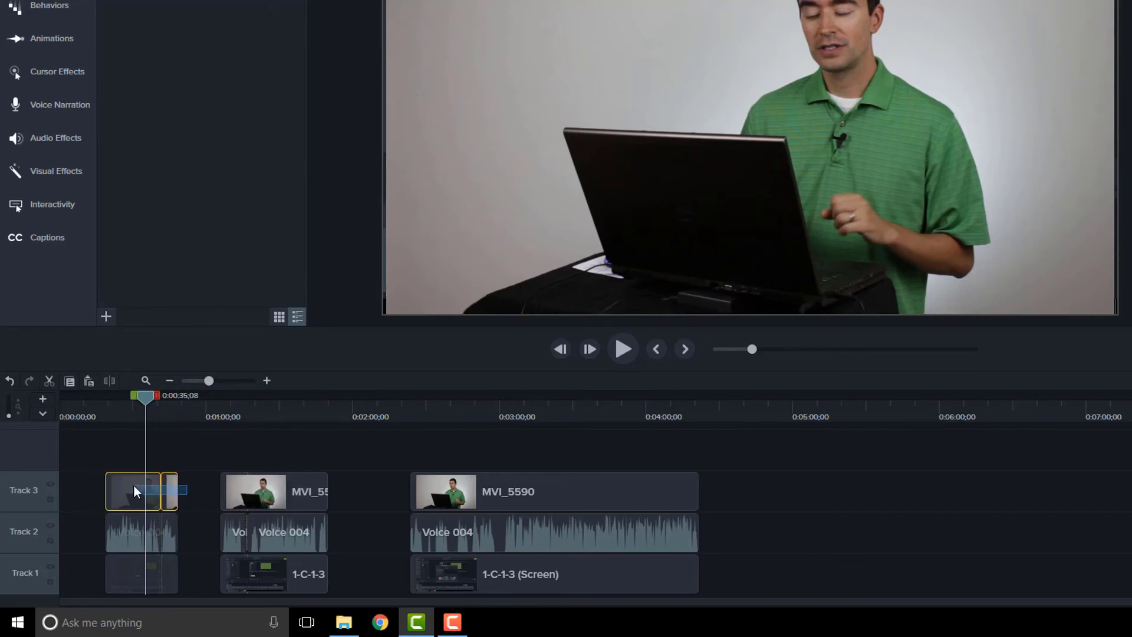
right_click(167, 490)
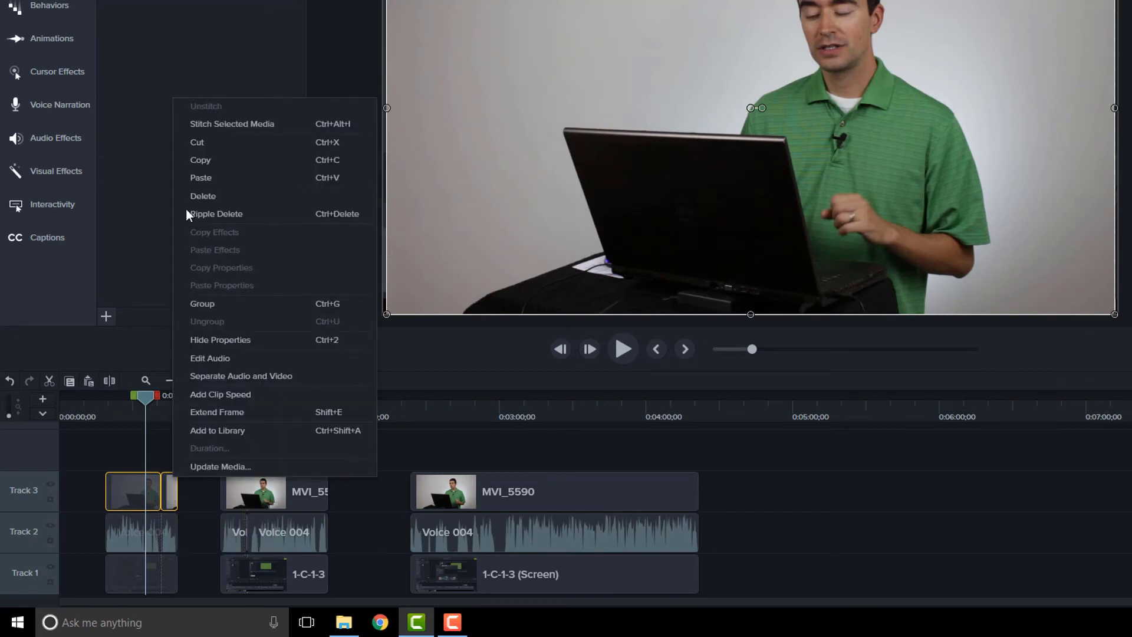
left_click(217, 128)
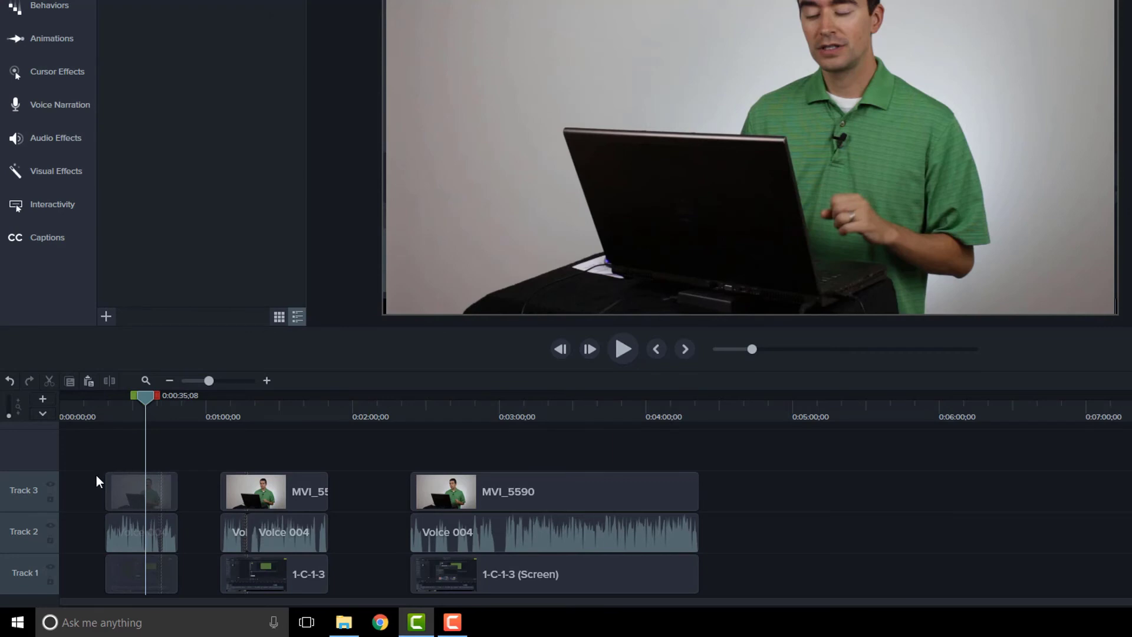
left_click(123, 489)
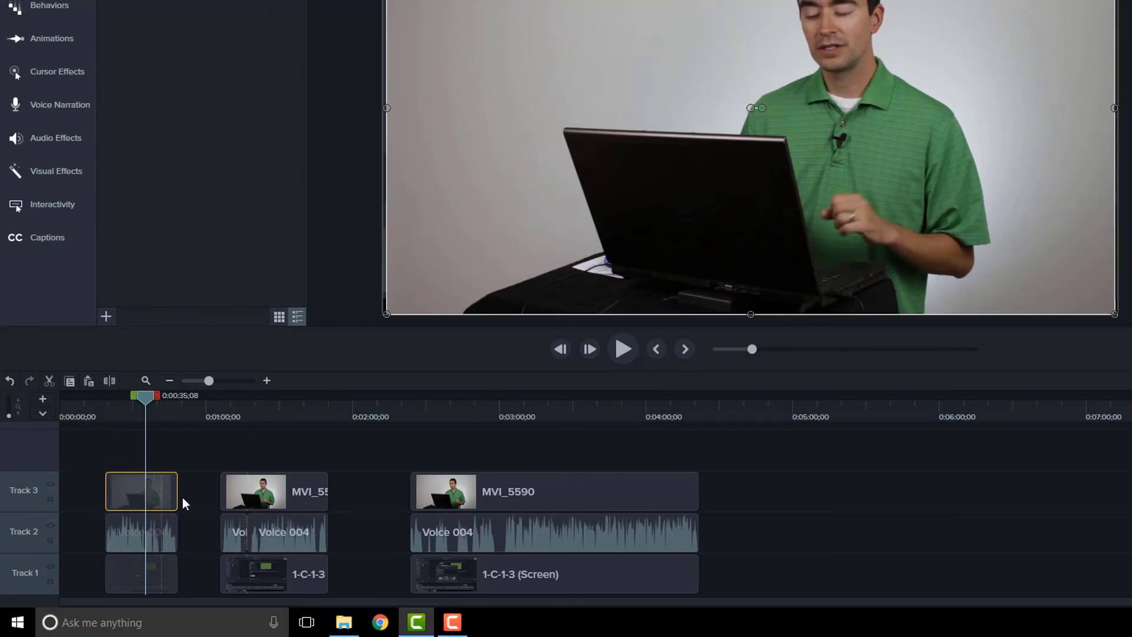
left_click_drag(125, 487, 252, 450)
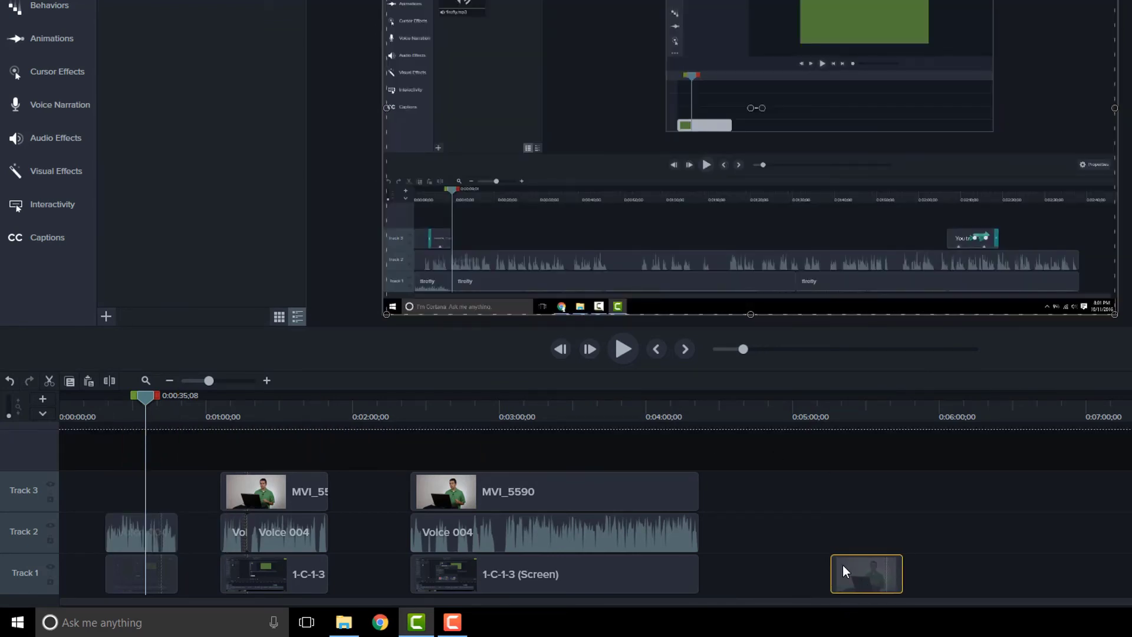
left_click_drag(252, 449, 807, 492)
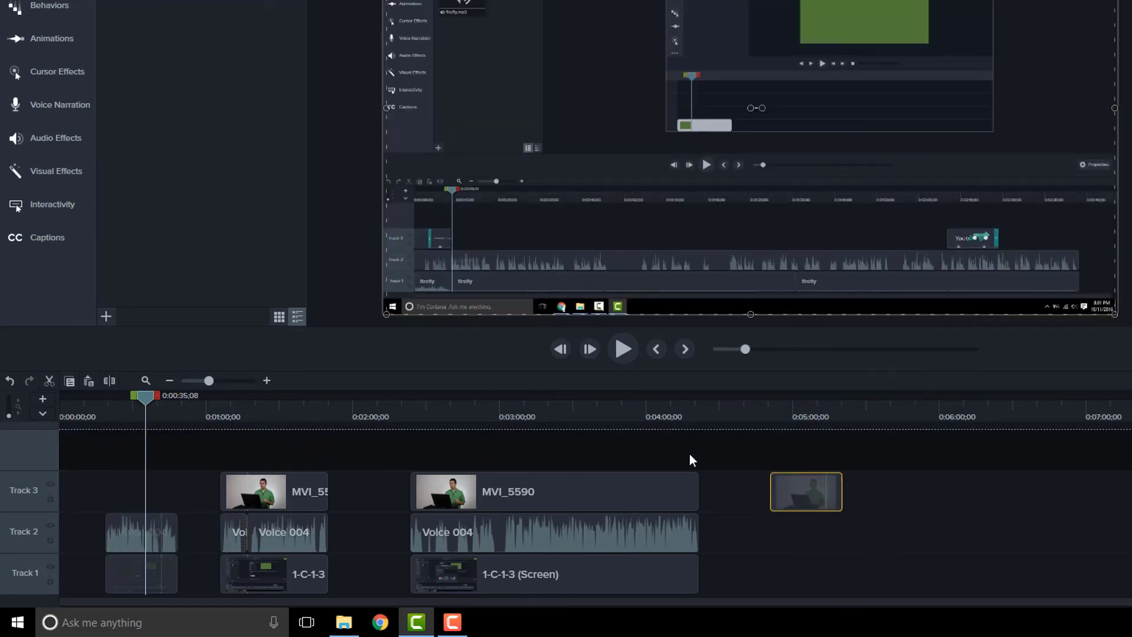
left_click_drag(689, 460, 118, 513)
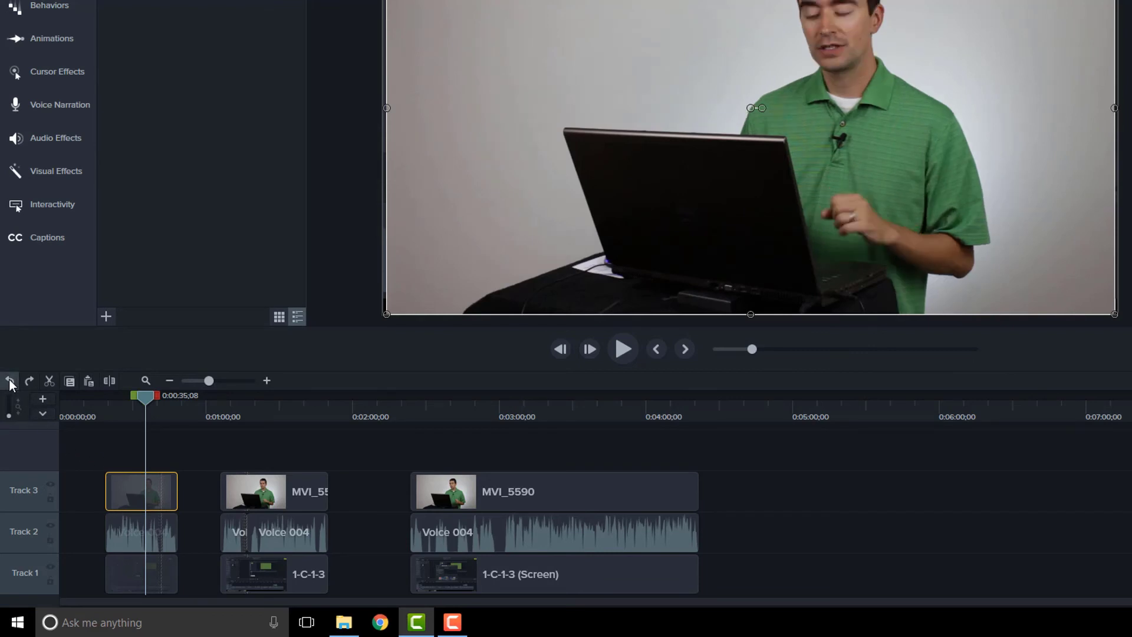
mouse_move(133, 493)
left_mouse_down()
mouse_move(141, 448)
mouse_move(910, 586)
left_mouse_up()
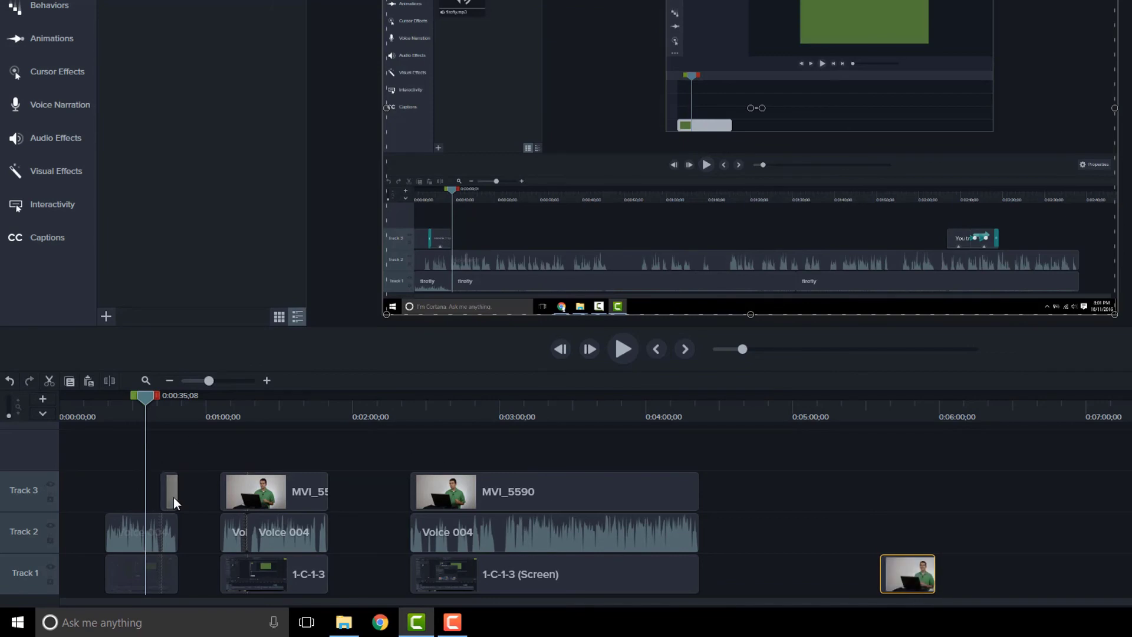
mouse_move(172, 493)
left_mouse_down()
mouse_move(987, 599)
mouse_move(911, 604)
mouse_move(149, 501)
mouse_move(132, 511)
left_mouse_up()
left_click(905, 583)
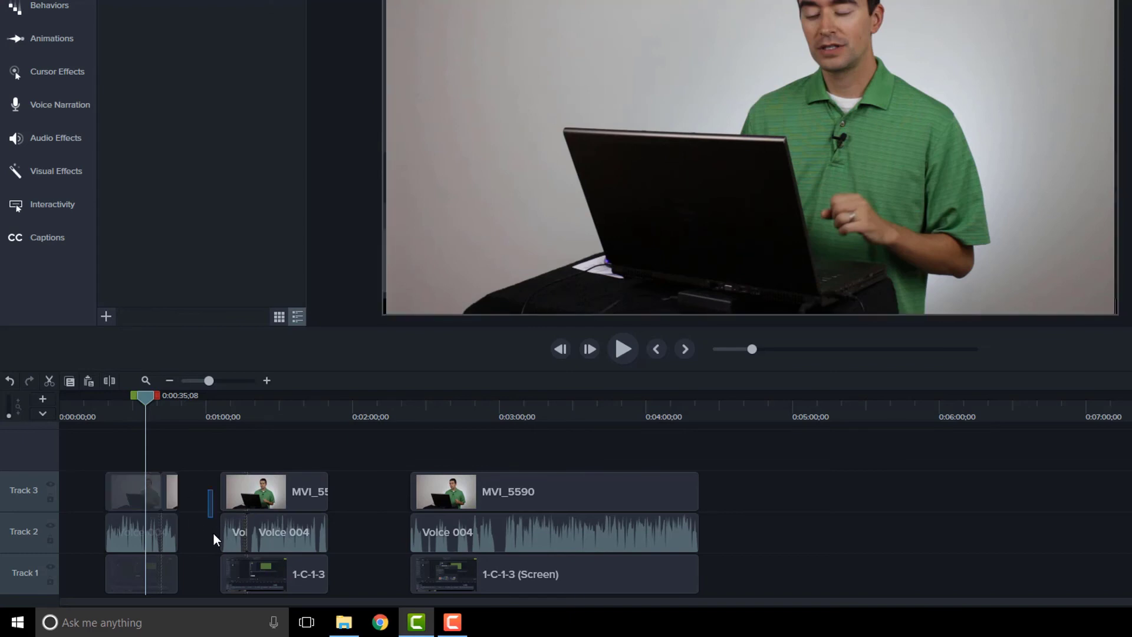
Slide the clip groups left to close the gaps between them
left_click_drag(207, 490, 257, 596)
left_click_drag(233, 498, 190, 497)
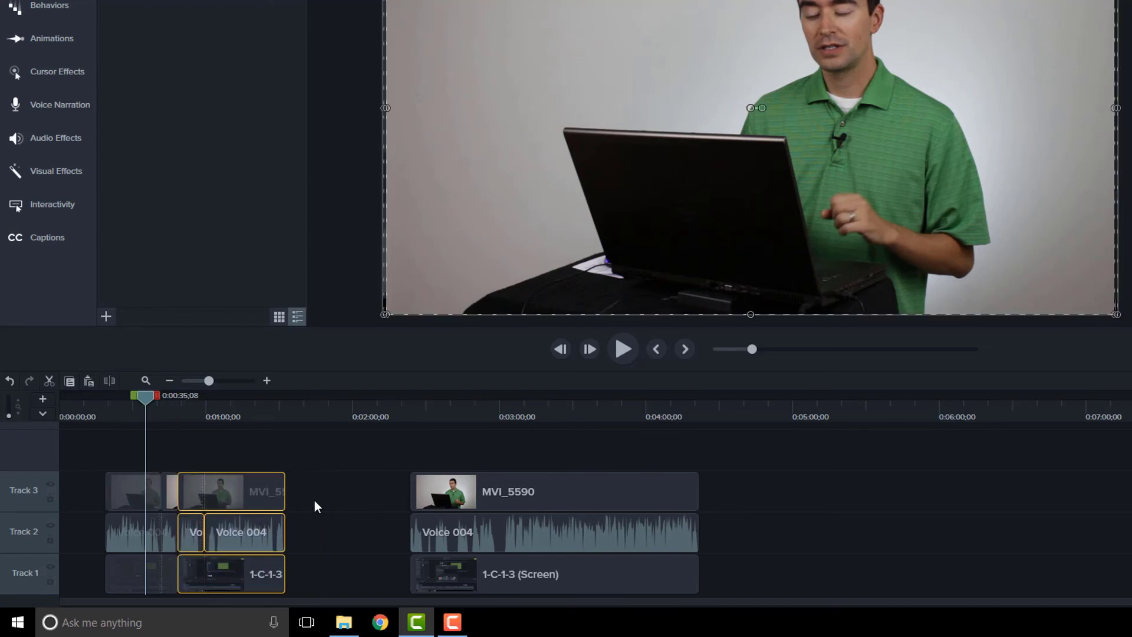
left_click_drag(354, 482, 474, 591)
left_click_drag(432, 493, 321, 498)
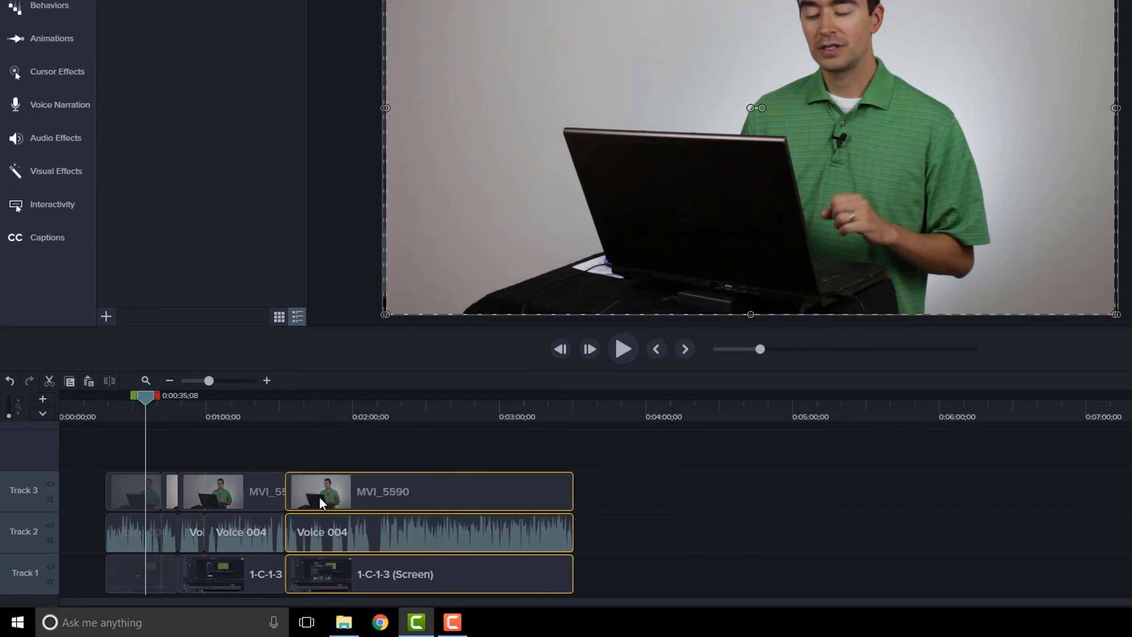
Stitch all Track 3 MVI_5590 pieces into one clip and confirm it moves as one
left_click(635, 491)
left_click(366, 493)
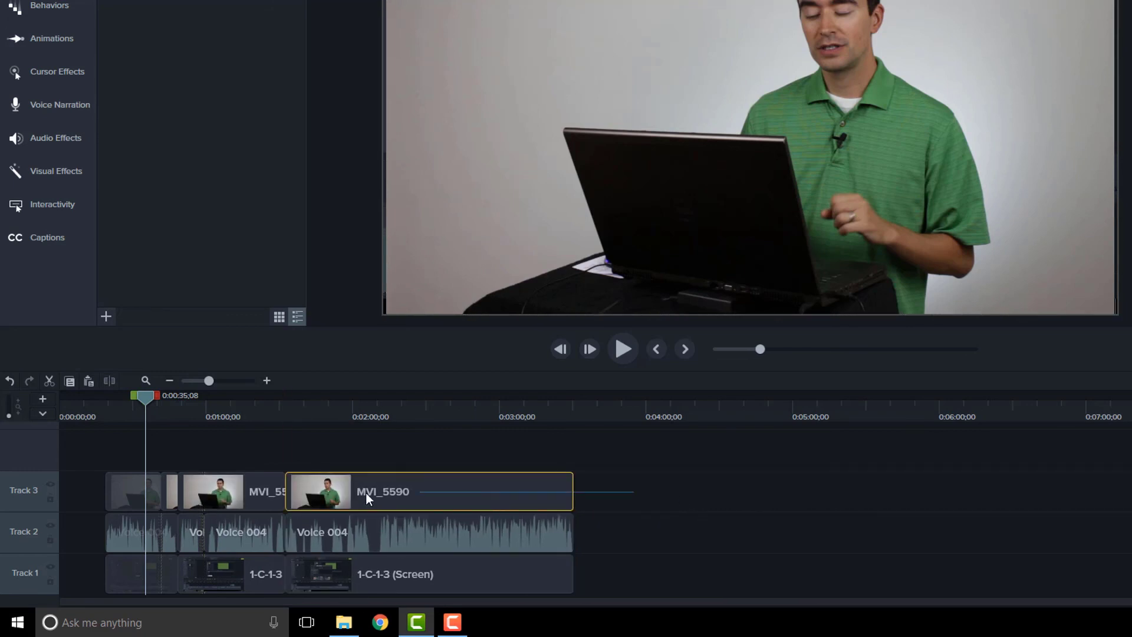
left_click(107, 493, "shift")
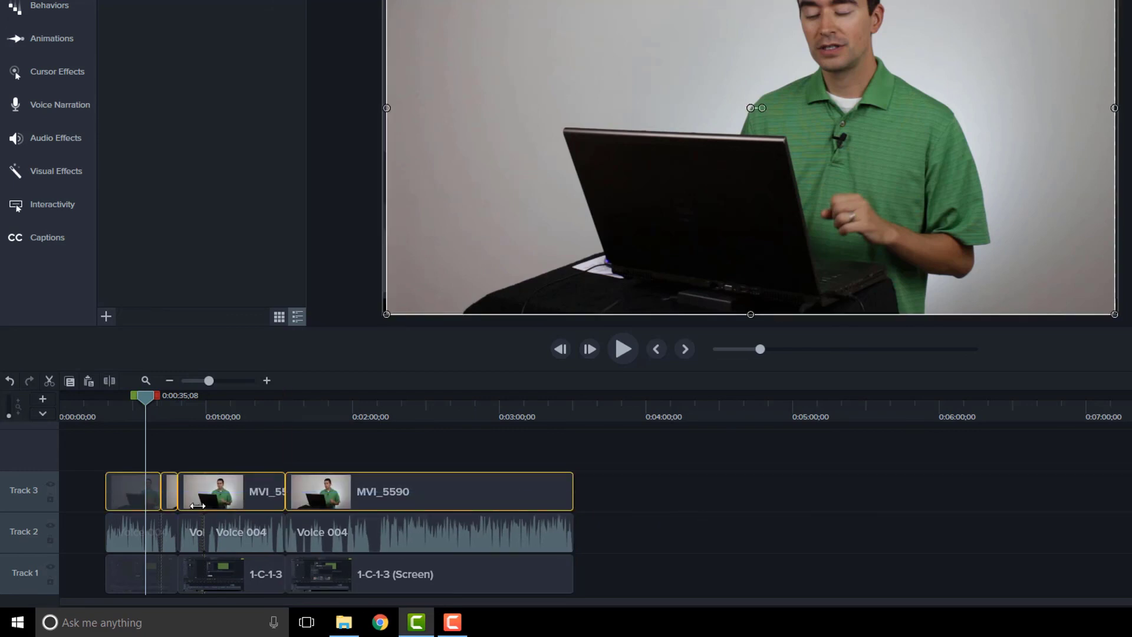
right_click(229, 483)
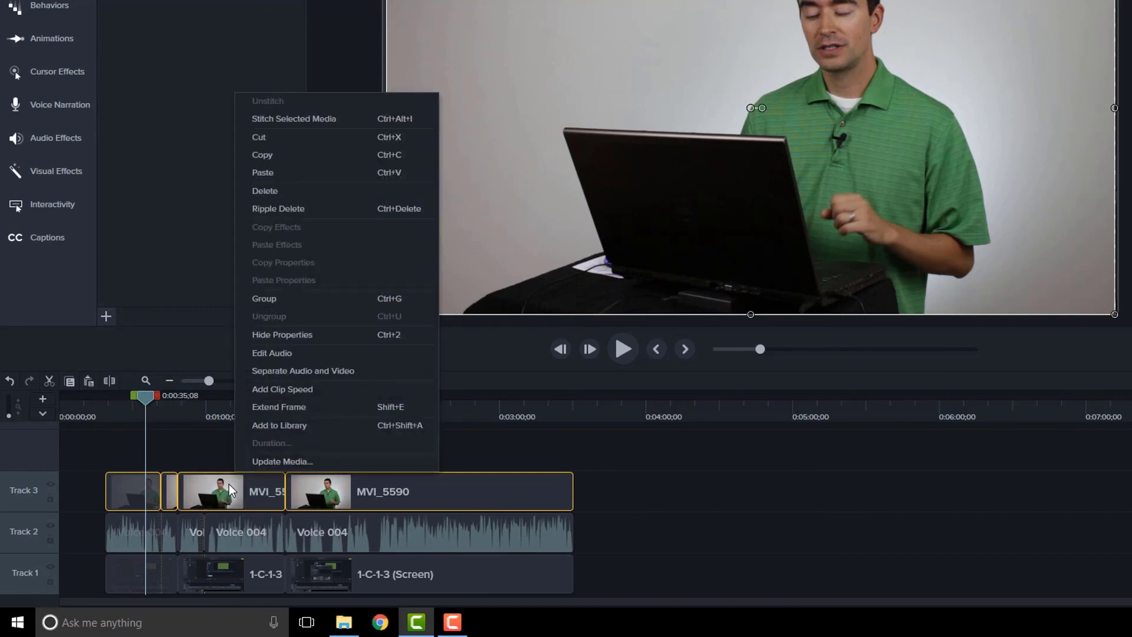
left_click(321, 119)
left_click_drag(237, 500, 226, 525)
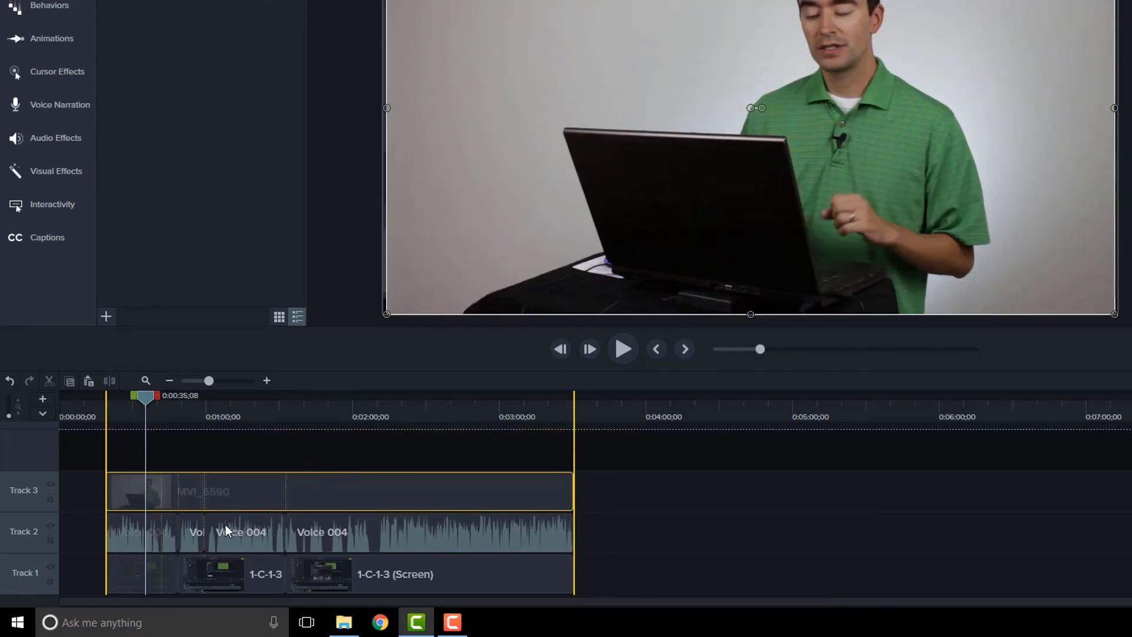